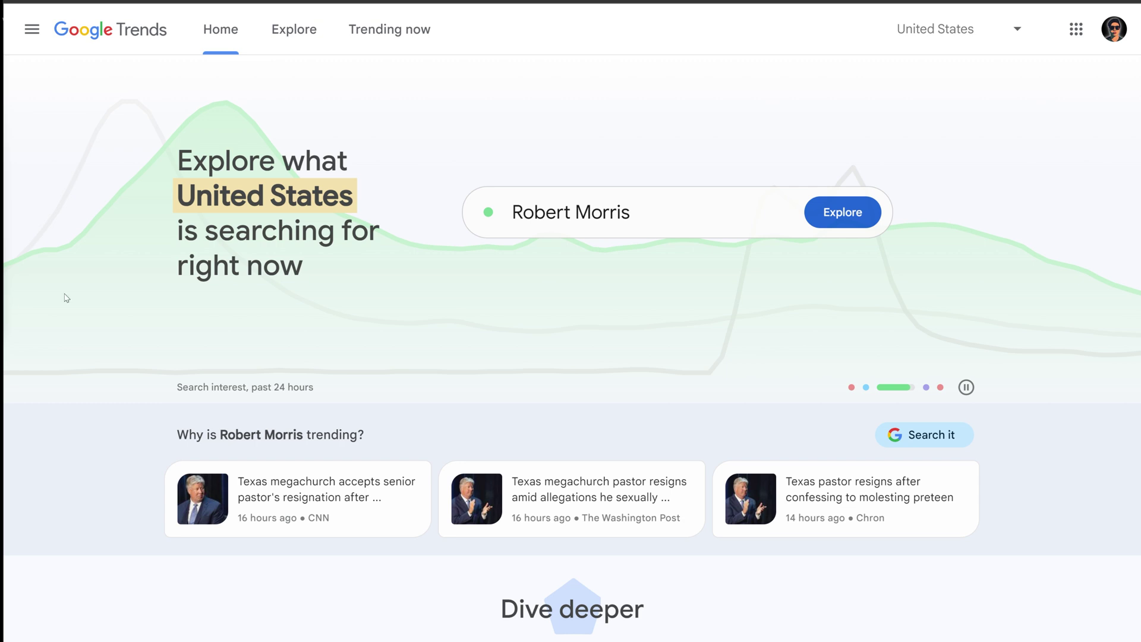
Show Google Trends' Trending Now list of realtime US searches from the past 24 hours
{"action": "left_click", "coordinate": [380, 35]}
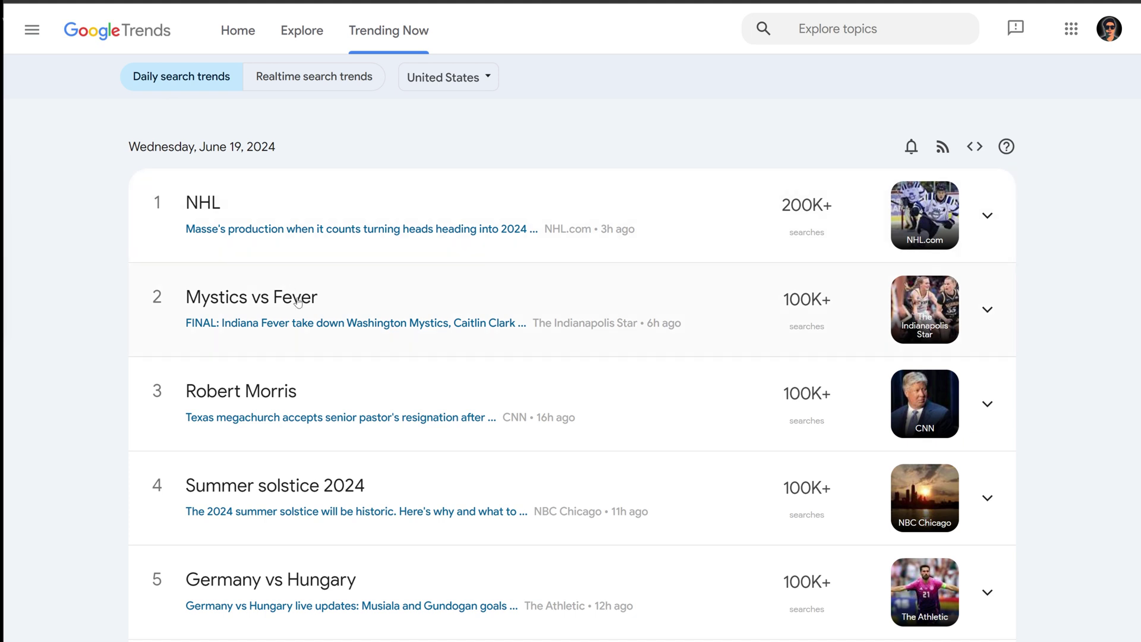
{"action": "left_click", "coordinate": [337, 78]}
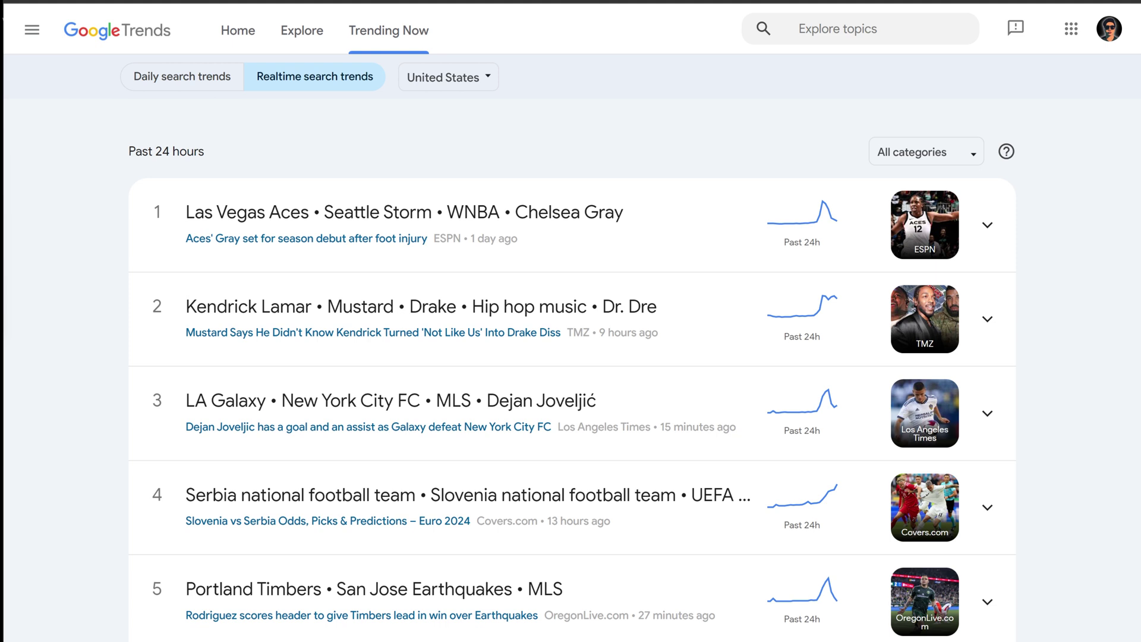
Expand the Las Vegas Aces • Seattle Storm • WNBA trend to see its search-interest chart
{"action": "scroll", "coordinate": [572, 381], "scroll_direction": "down", "scroll_amount": 1}
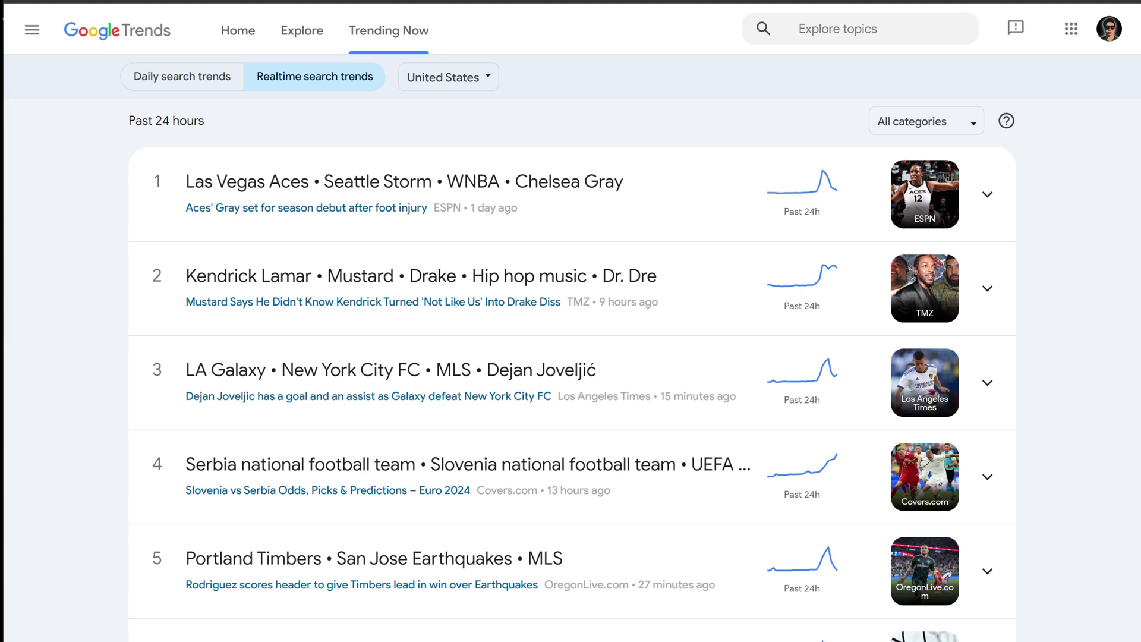
{"action": "left_click", "coordinate": [671, 193]}
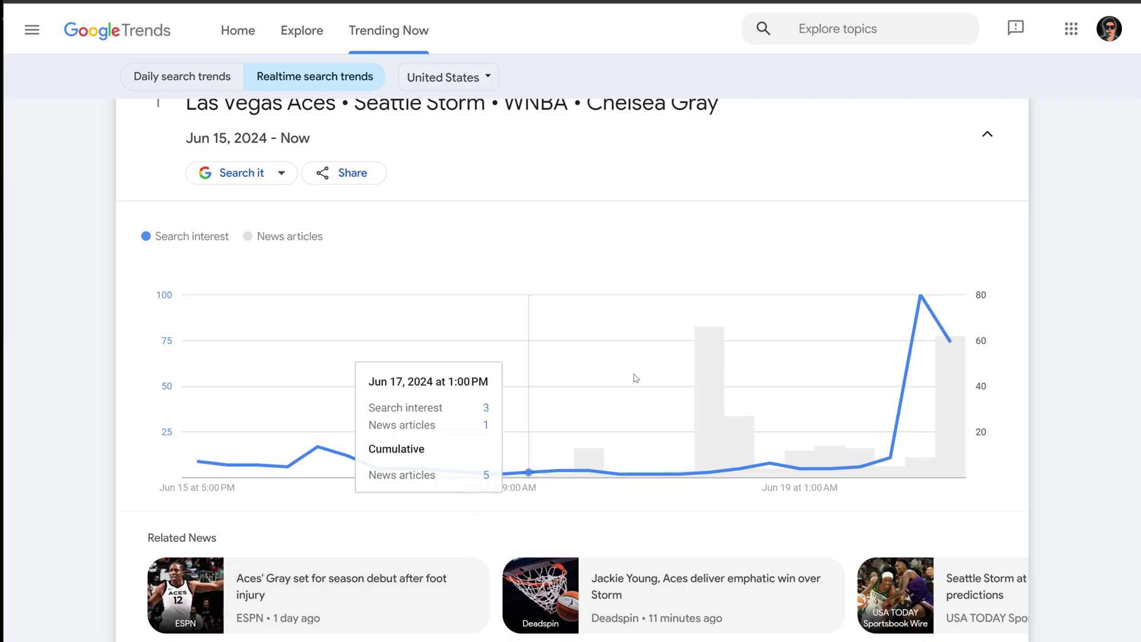
{"action": "scroll", "coordinate": [930, 109], "scroll_direction": "up", "scroll_amount": 2}
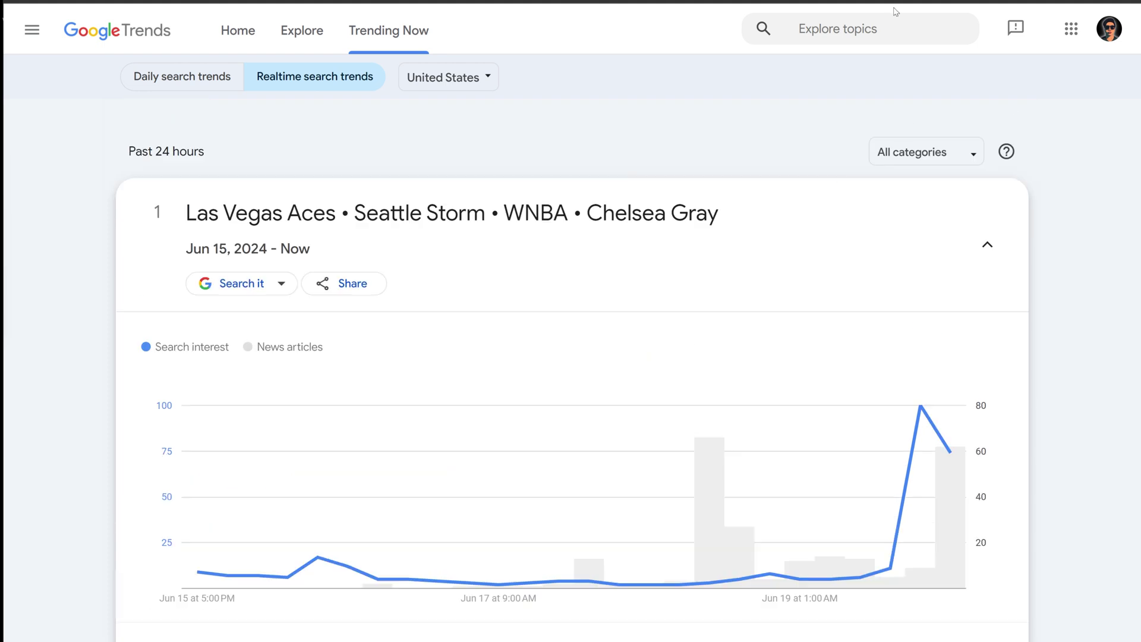
Explore search interest for 'womens basketball' over the past 5 years
{"action": "type", "text": "womens basketball"}
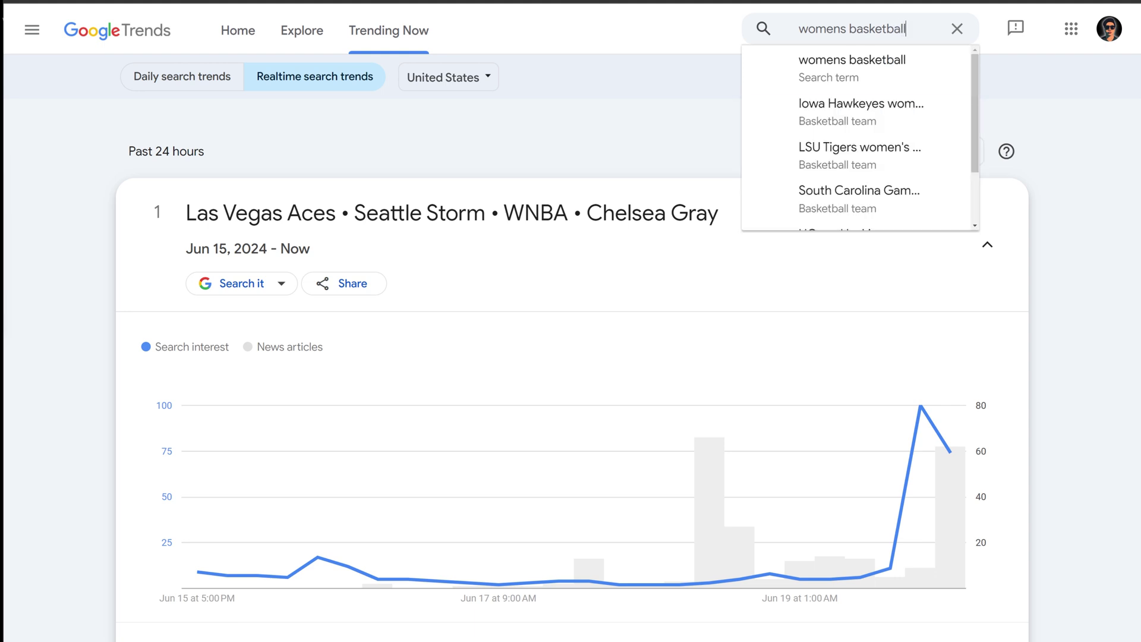
{"action": "left_click", "coordinate": [855, 69]}
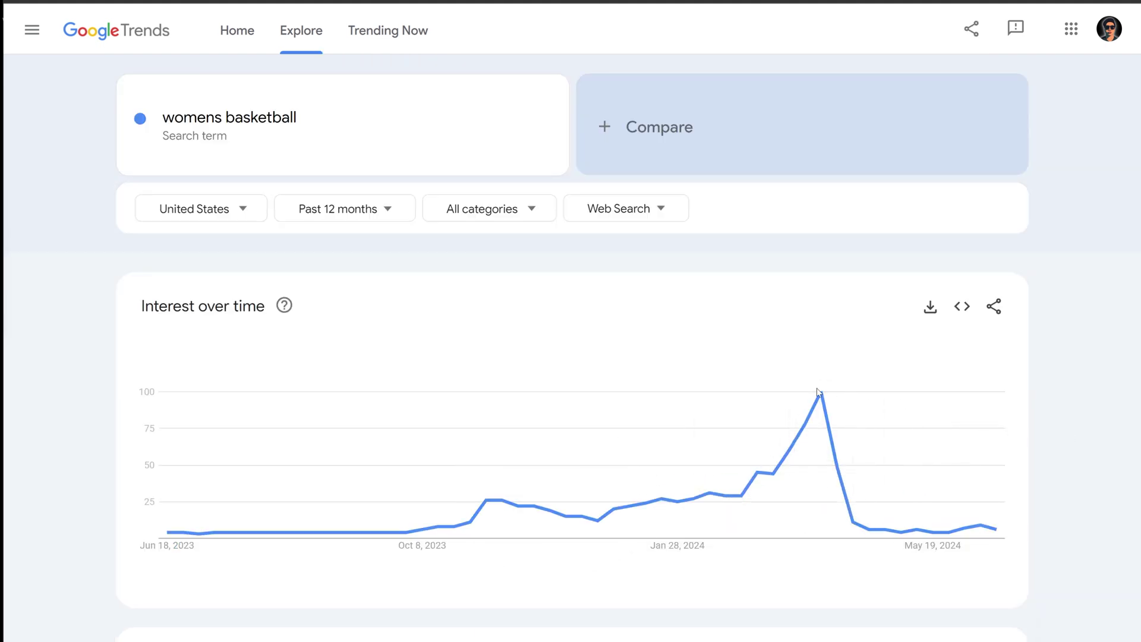
{"action": "left_click", "coordinate": [387, 211]}
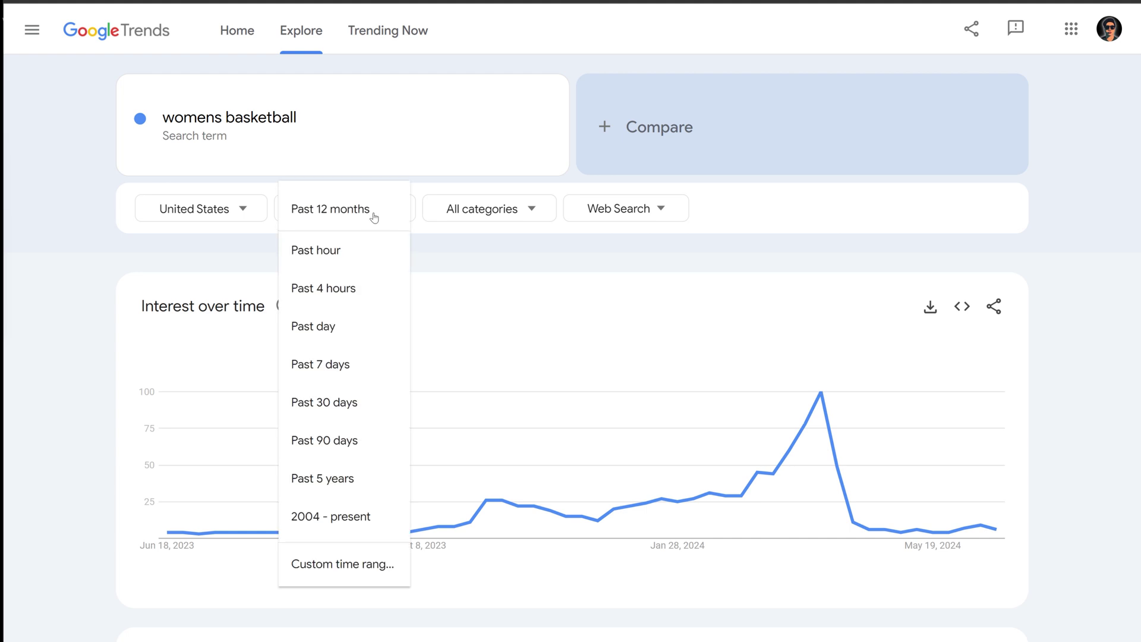
{"action": "left_click", "coordinate": [334, 488]}
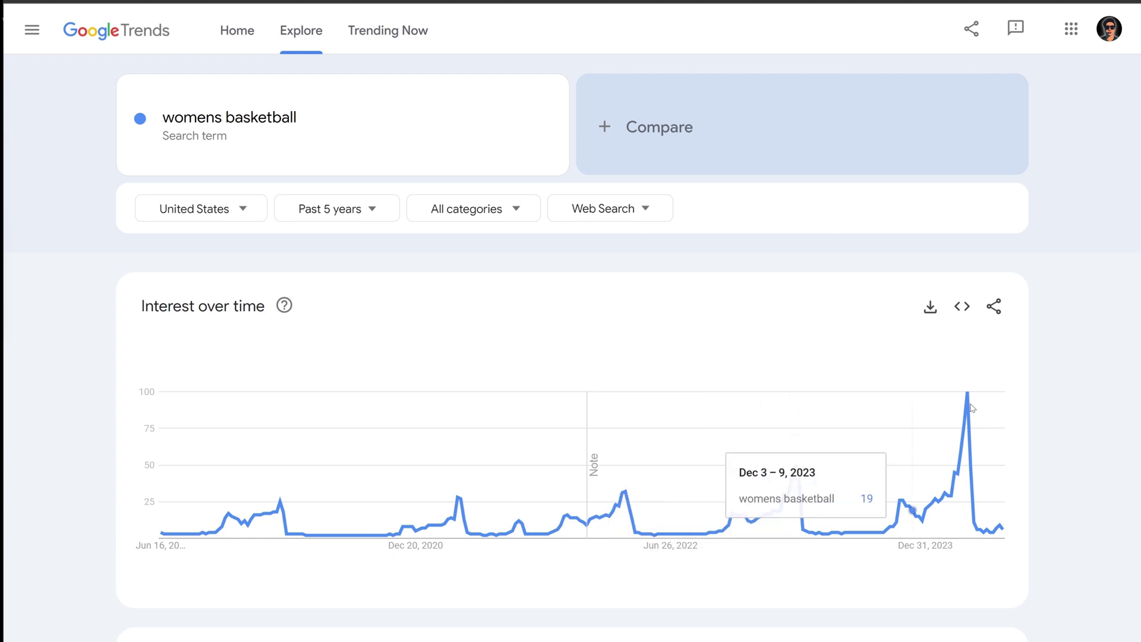
Add 'wnba' as a comparison term, then move on to Amazon's homepage
{"action": "left_click", "coordinate": [670, 125]}
{"action": "type", "text": "wnba"}
{"action": "key", "text": "Return"}
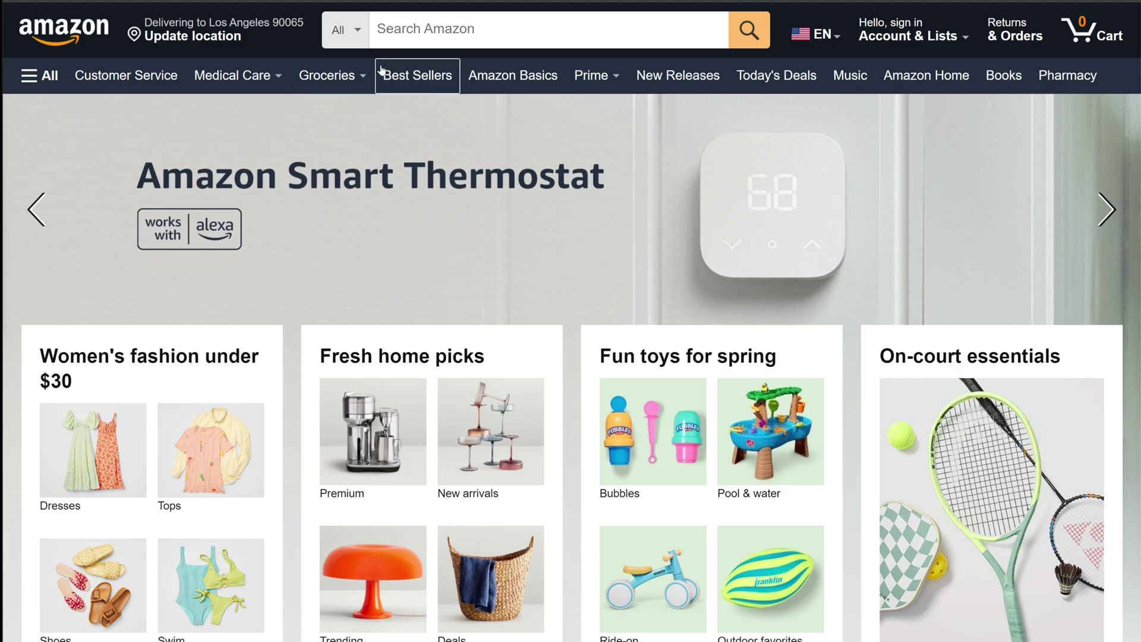
{"action": "left_click", "coordinate": [380, 29]}
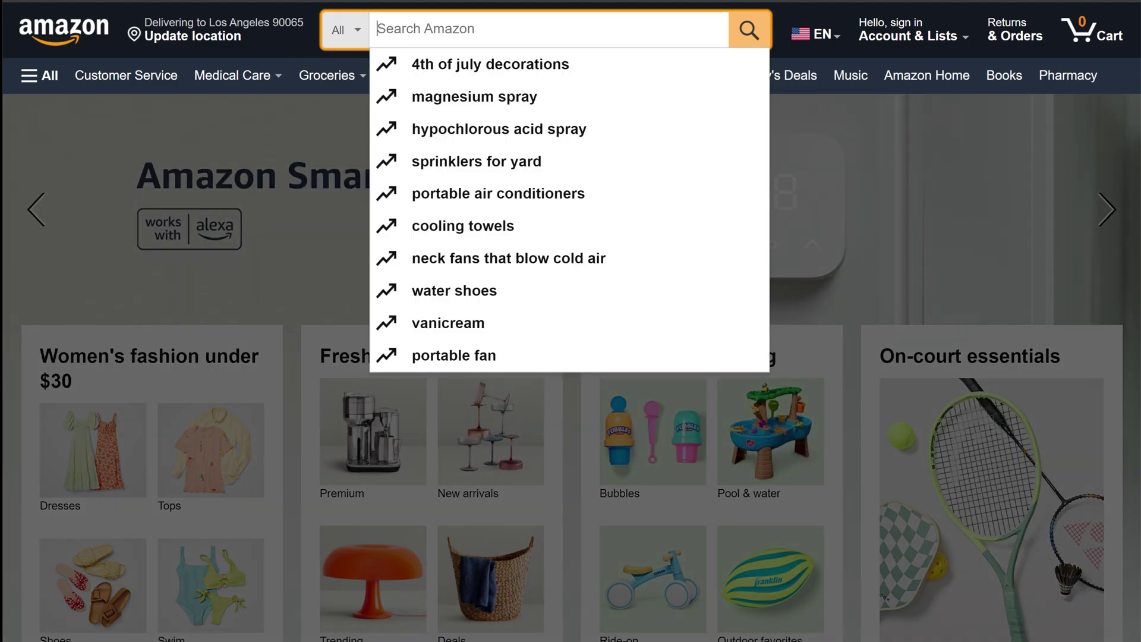
Show all Amazon merch for 'womens basketball' through Merch Research Free's Show ALL Merch
{"action": "type", "text": "womens basketball"}
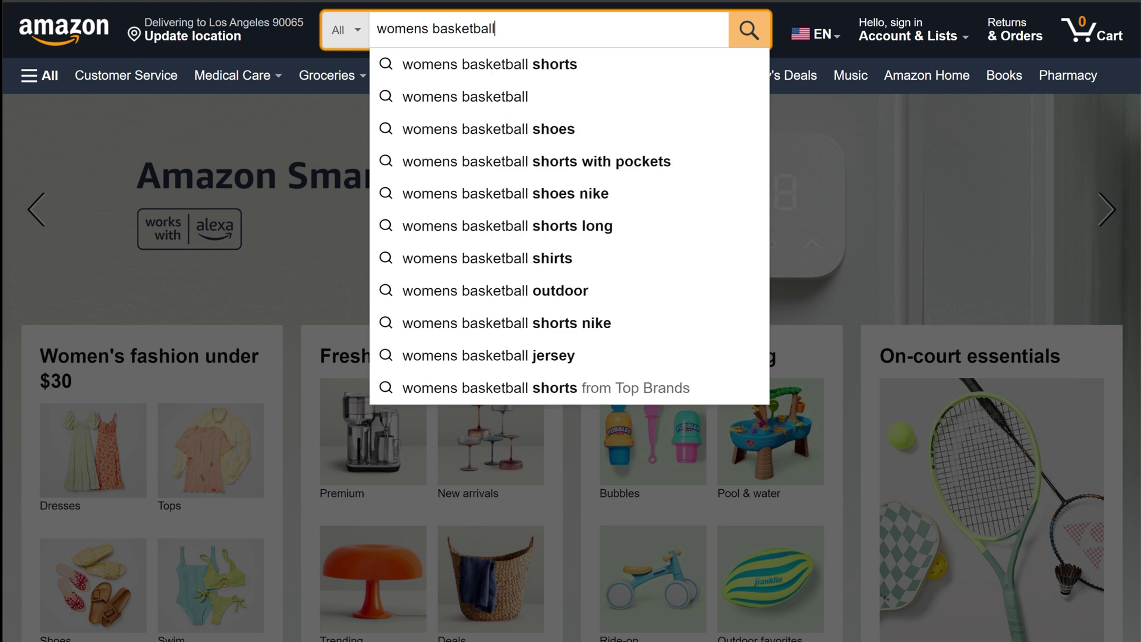
{"action": "key", "text": "ctrl+a"}
{"action": "right_click", "coordinate": [470, 31]}
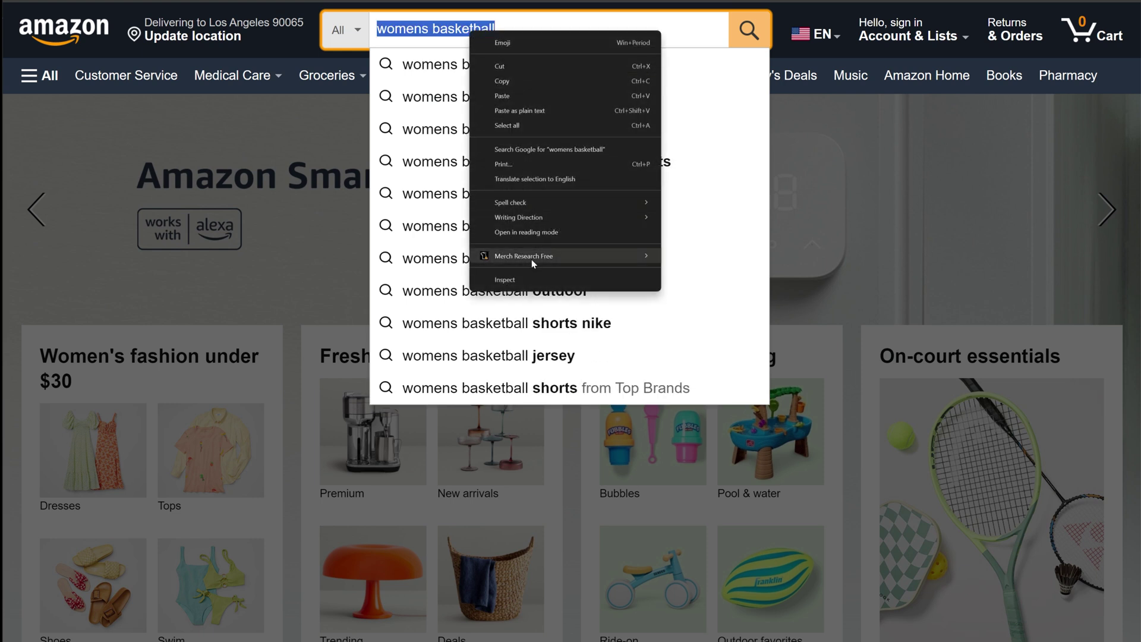
{"action": "mouse_move", "coordinate": [531, 259]}
{"action": "left_click", "coordinate": [734, 284]}
Scroll through the womens basketball merch listings, reviewing each shirt's sales rank
{"action": "scroll", "coordinate": [320, 424], "scroll_direction": "down", "scroll_amount": 4}
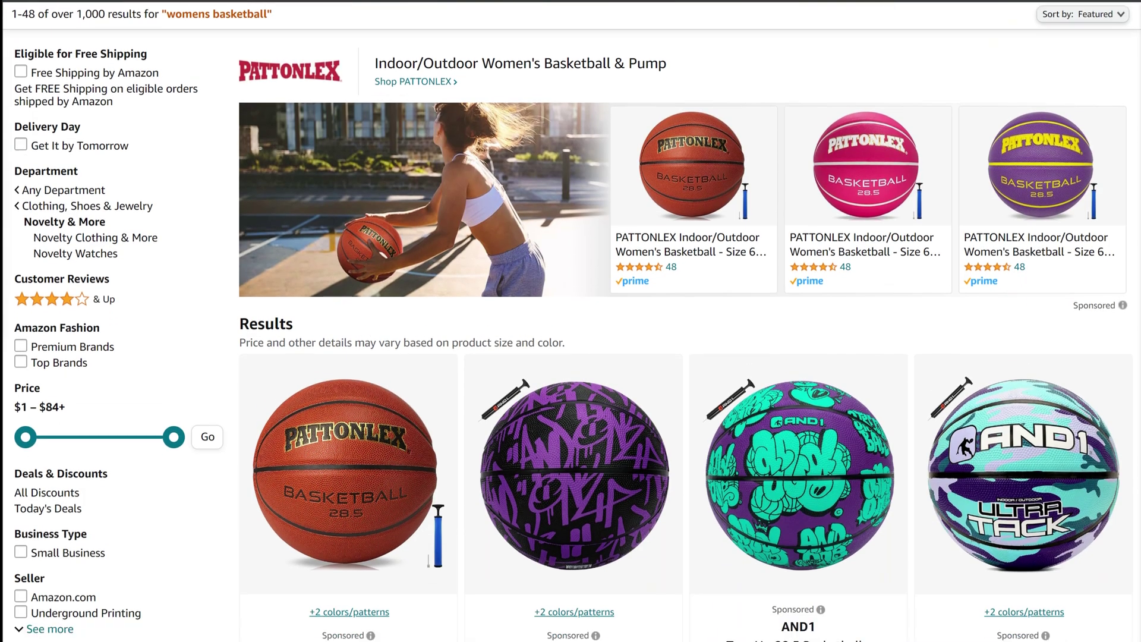
{"action": "mouse_move", "coordinate": [320, 425]}
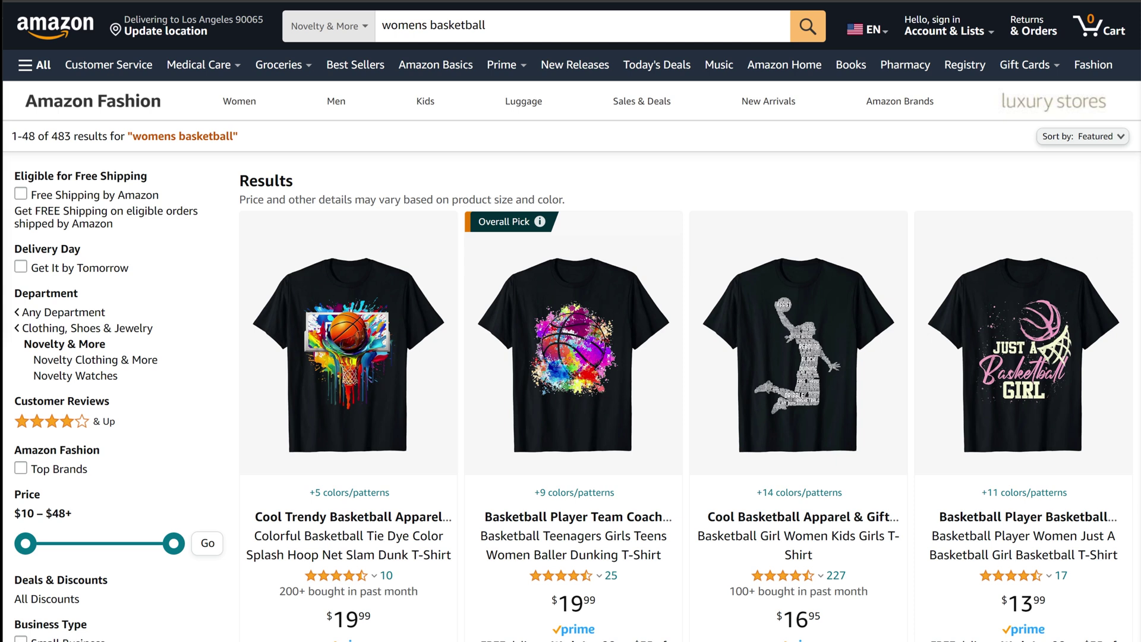
{"action": "scroll", "coordinate": [570, 321], "scroll_direction": "down", "scroll_amount": 3}
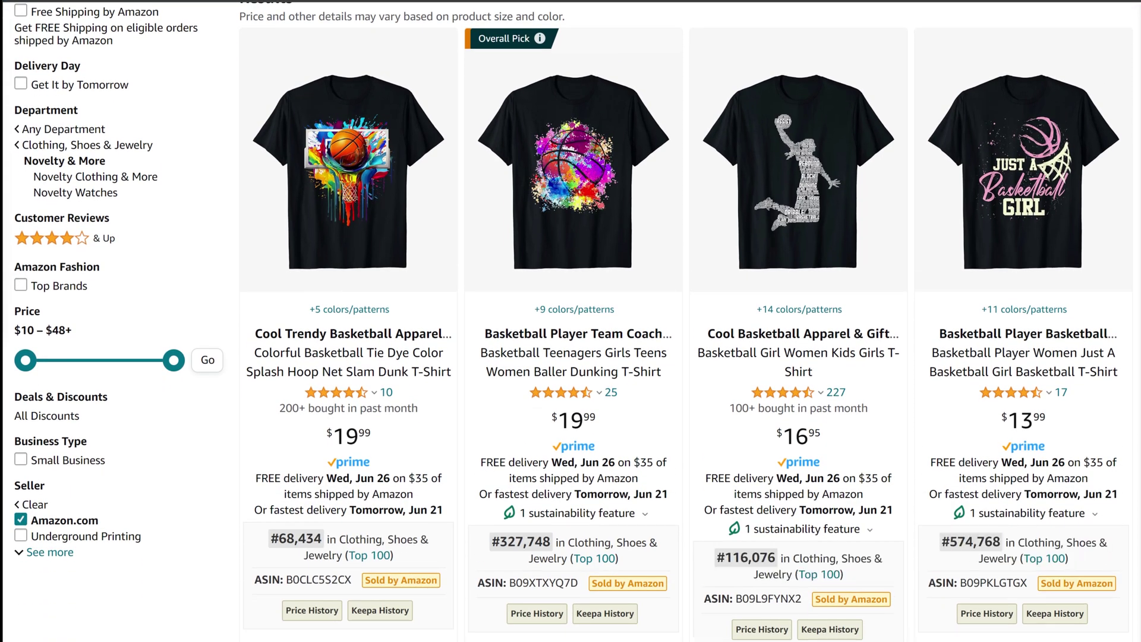
{"action": "scroll", "coordinate": [570, 321], "scroll_direction": "down", "scroll_amount": 10}
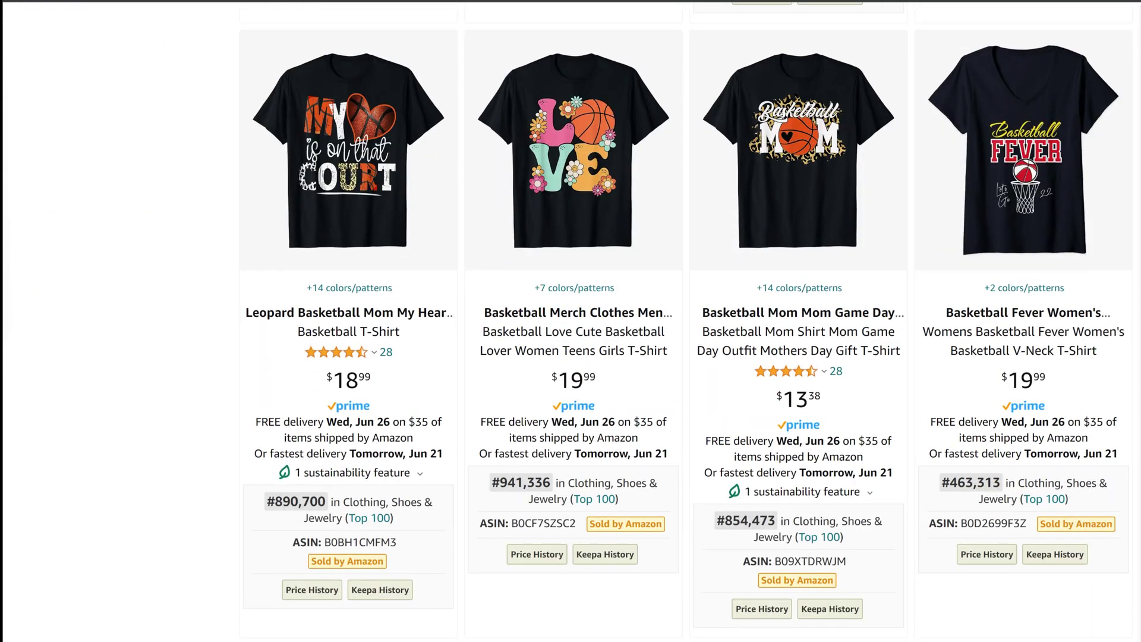
{"action": "scroll", "coordinate": [570, 321], "scroll_direction": "down", "scroll_amount": 10}
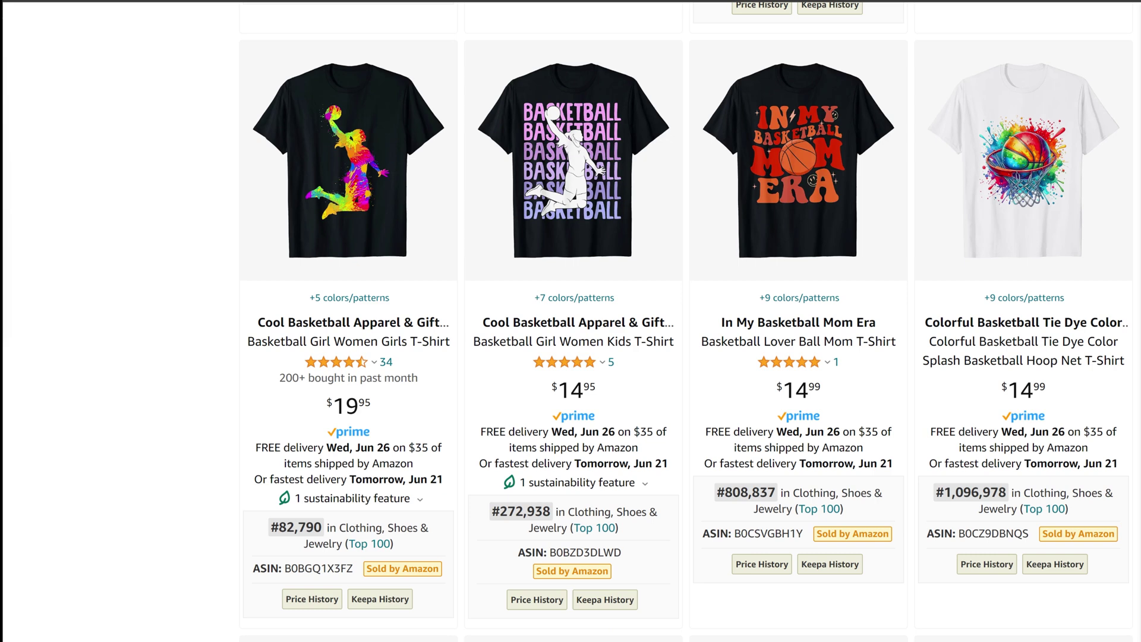
{"action": "scroll", "coordinate": [570, 321], "scroll_direction": "down", "scroll_amount": 10}
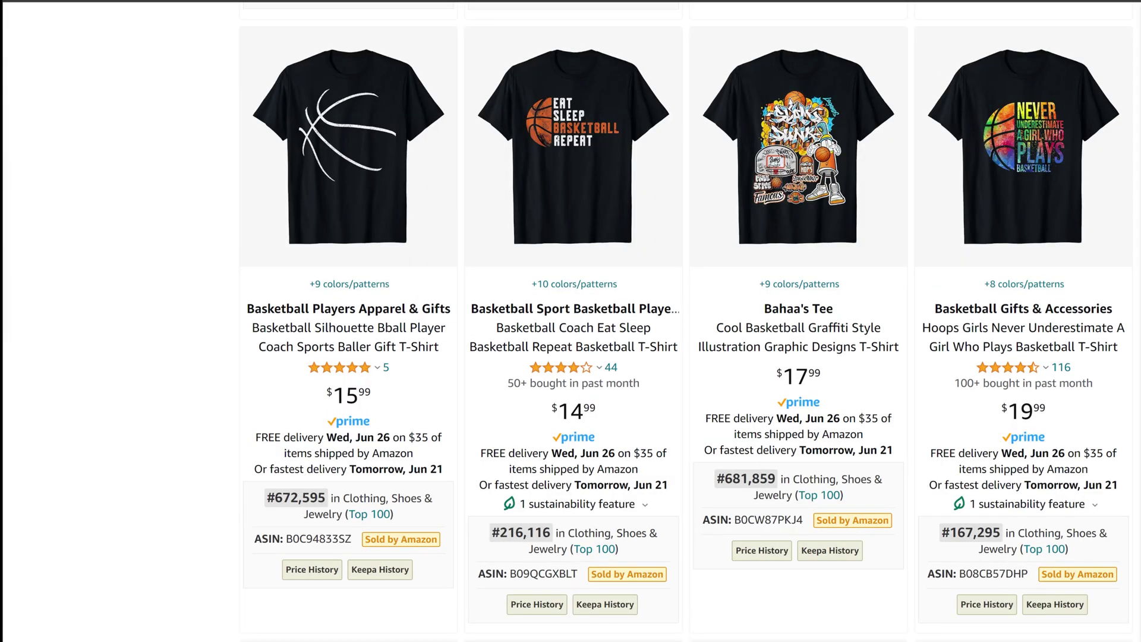
{"action": "scroll", "coordinate": [683, 321], "scroll_direction": "down", "scroll_amount": 10}
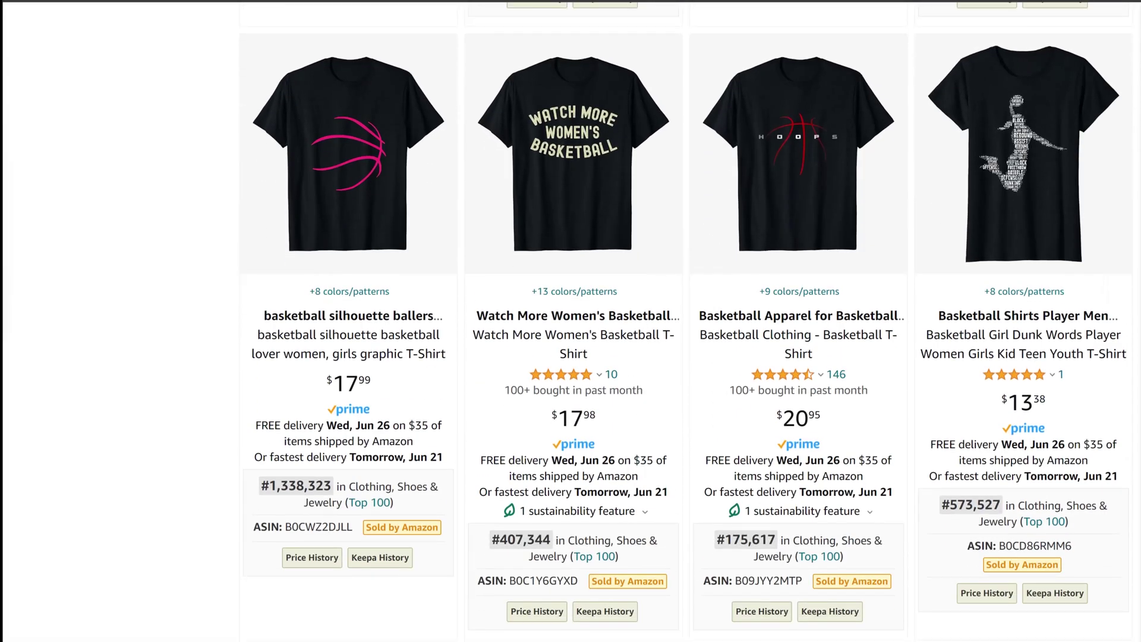
{"action": "scroll", "coordinate": [683, 321], "scroll_direction": "down", "scroll_amount": 10}
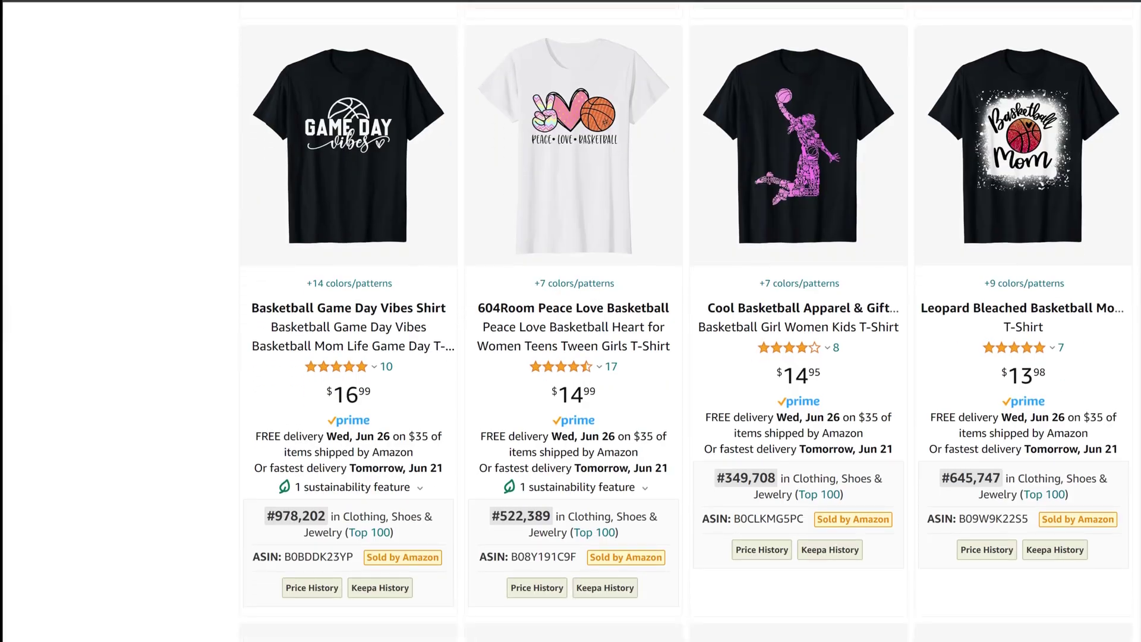
{"action": "scroll", "coordinate": [683, 321], "scroll_direction": "down", "scroll_amount": 10}
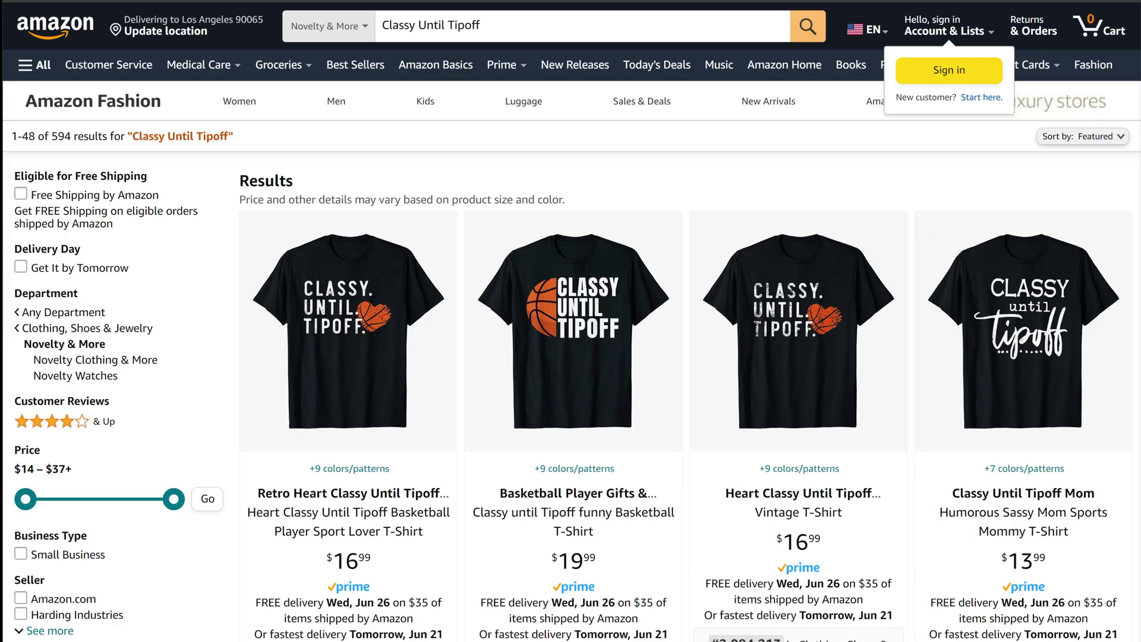
Highlight the Classy Until Tipoff result count and scroll through the listings' Clothing sales ranks
{"action": "left_click_drag", "start_coordinate": [49, 136], "coordinate": [110, 136]}
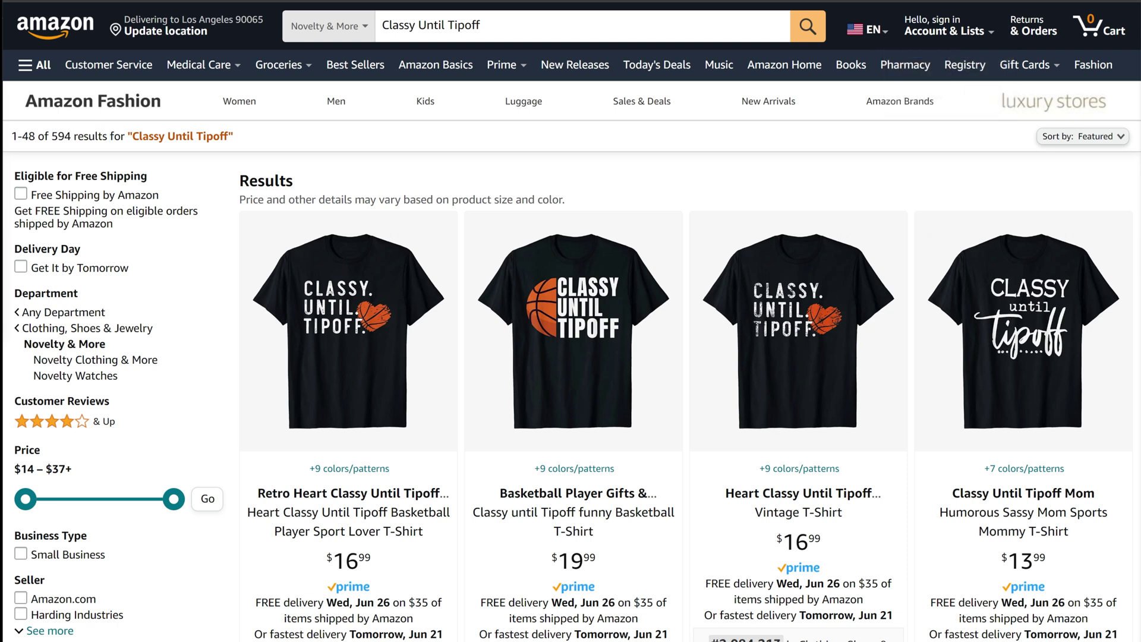
{"action": "scroll", "coordinate": [571, 320], "scroll_direction": "down", "scroll_amount": 3}
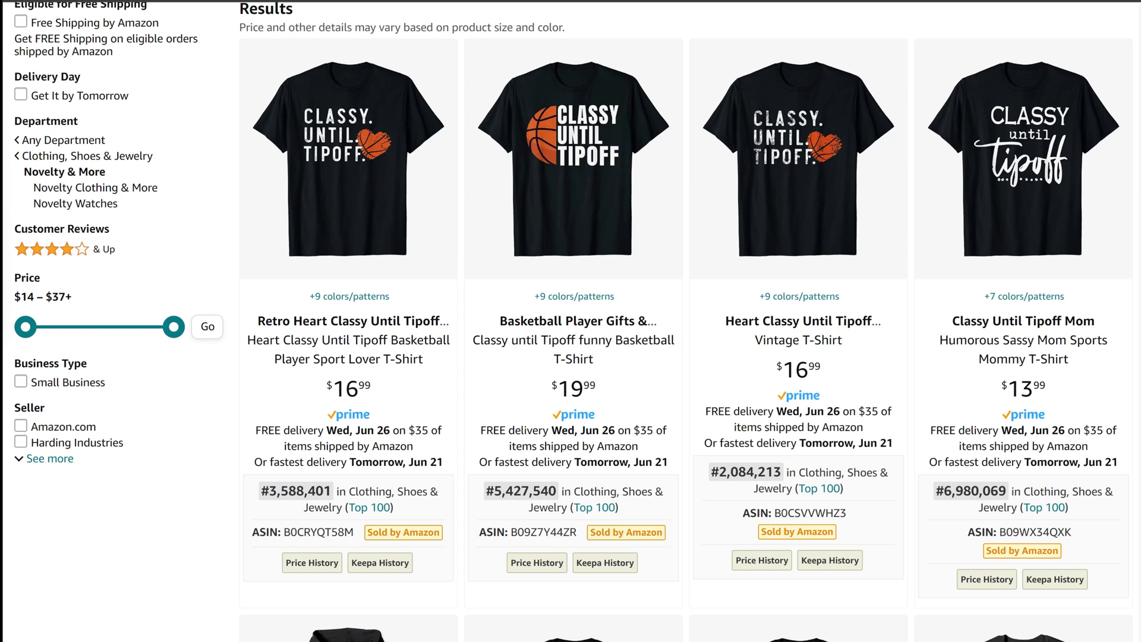
{"action": "scroll", "coordinate": [570, 321], "scroll_direction": "down", "scroll_amount": 9}
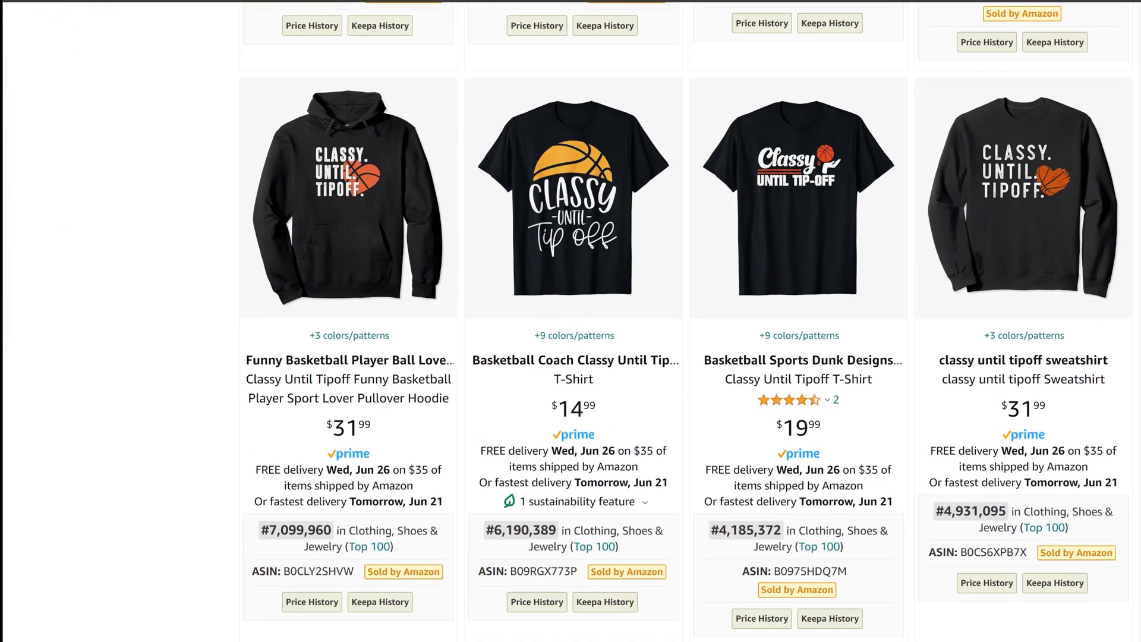
{"action": "scroll", "coordinate": [570, 321], "scroll_direction": "down", "scroll_amount": 10}
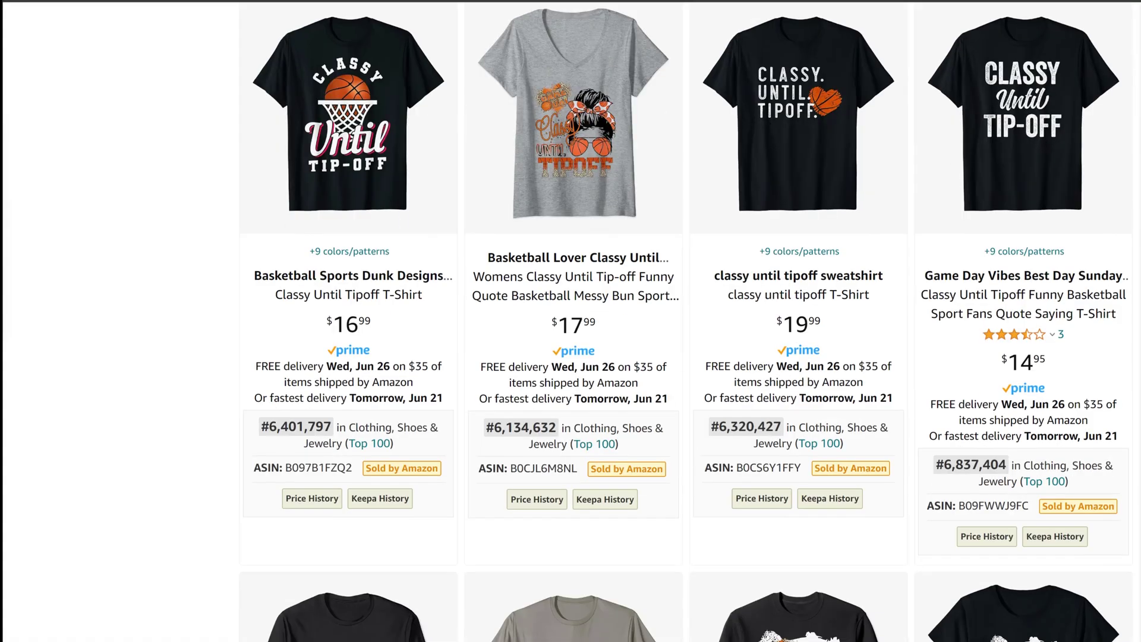
{"action": "scroll", "coordinate": [571, 321], "scroll_direction": "down", "scroll_amount": 10}
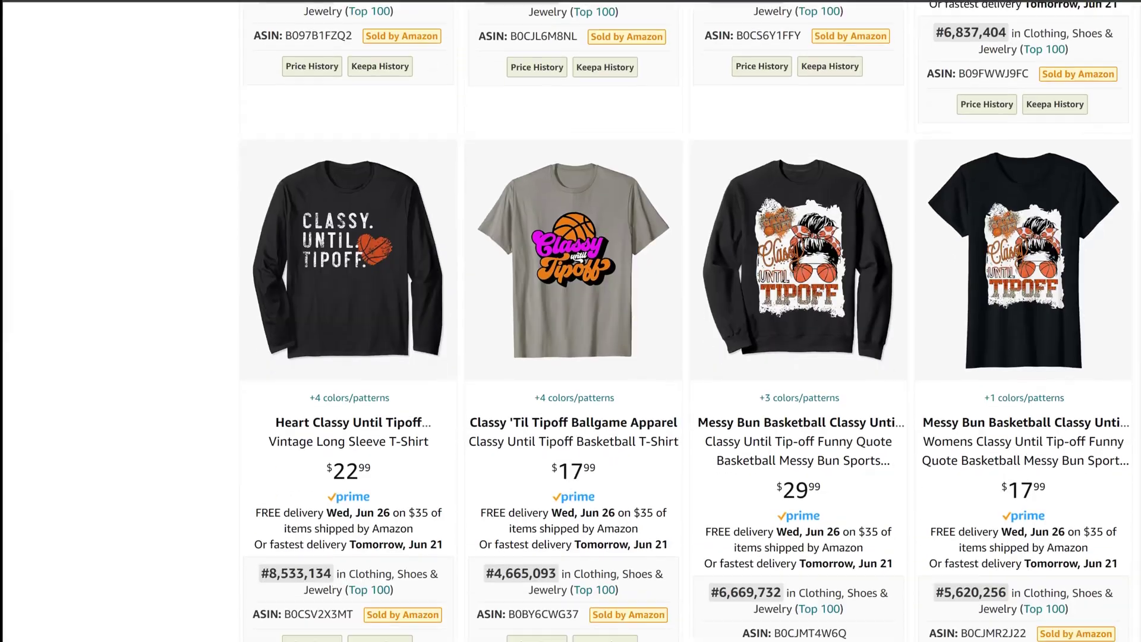
{"action": "scroll", "coordinate": [570, 321], "scroll_direction": "down", "scroll_amount": 10}
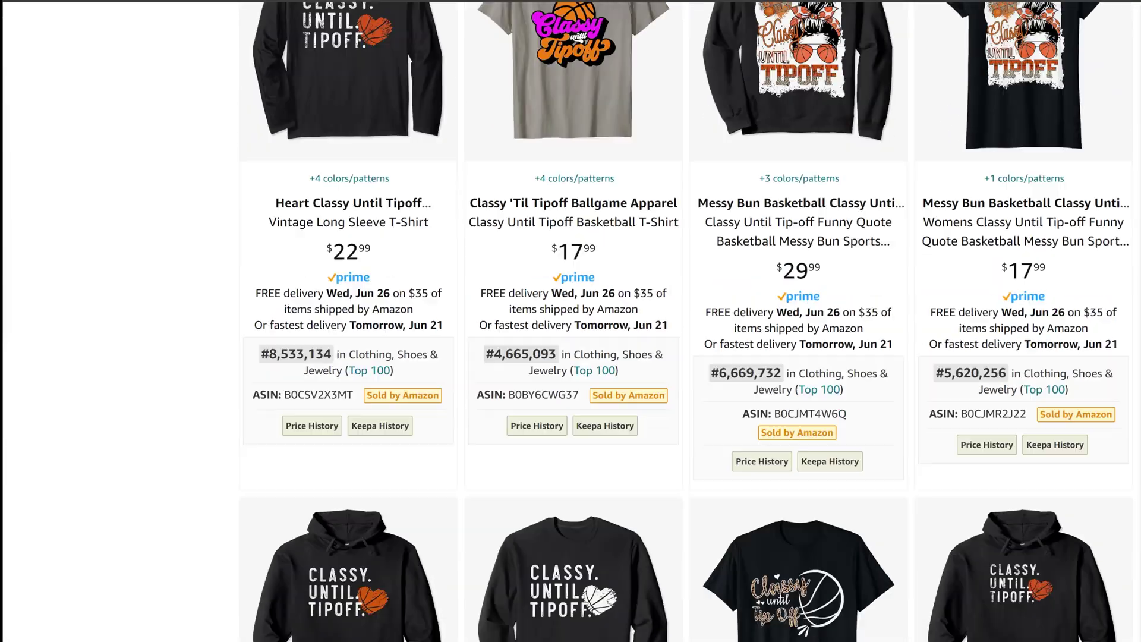
{"action": "scroll", "coordinate": [571, 321], "scroll_direction": "down", "scroll_amount": 10}
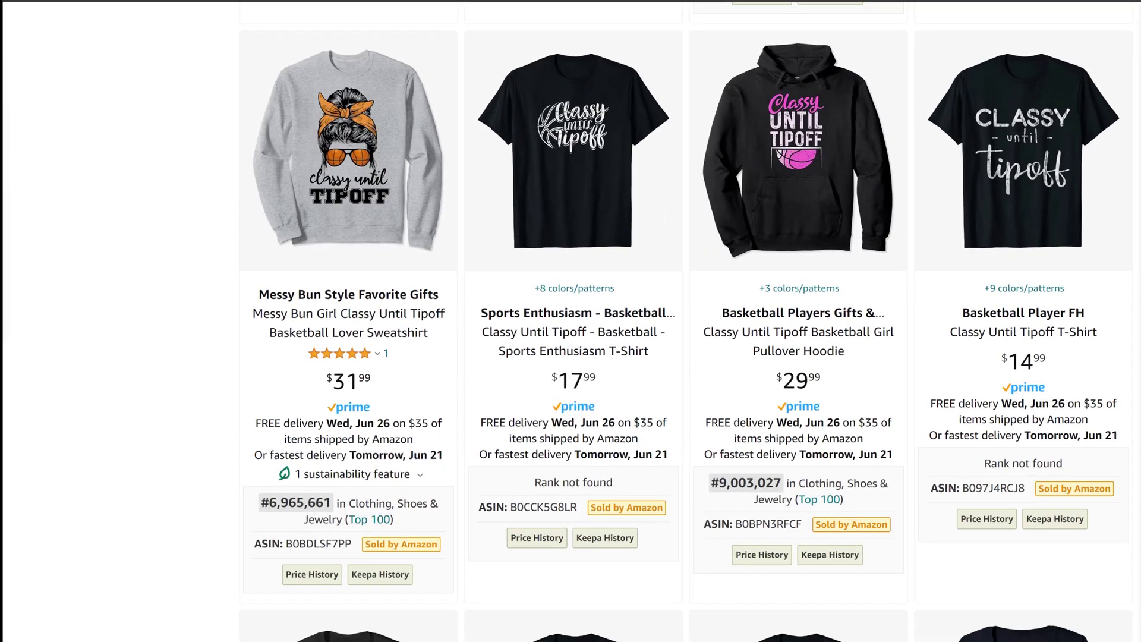
{"action": "scroll", "coordinate": [571, 321], "scroll_direction": "down", "scroll_amount": 10}
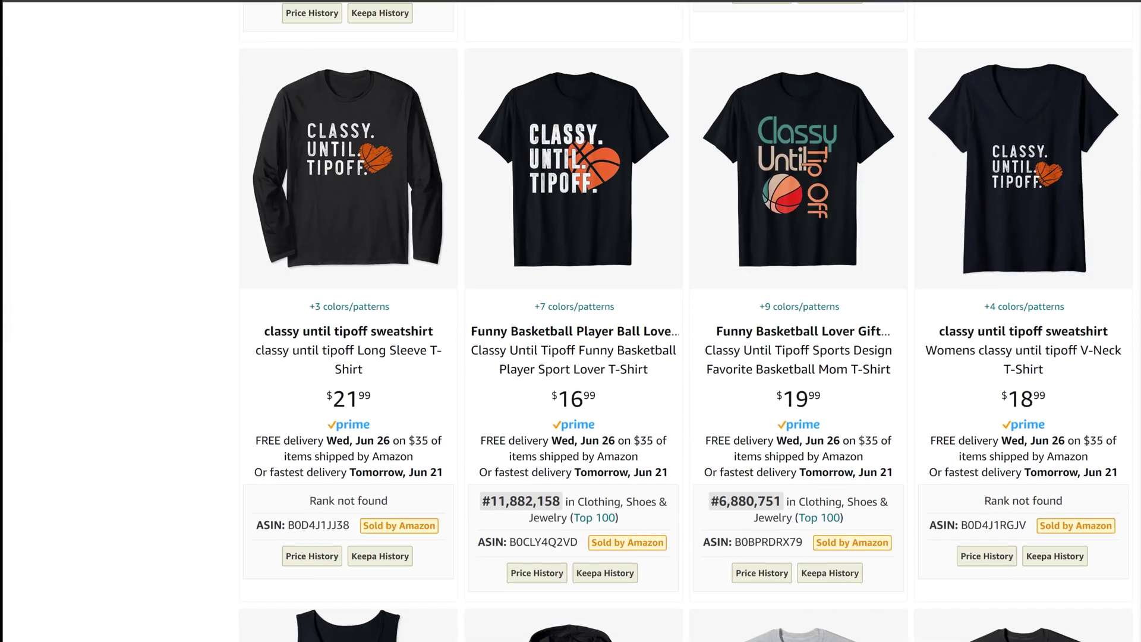
{"action": "scroll", "coordinate": [1138, 354], "scroll_direction": "down", "scroll_amount": 10}
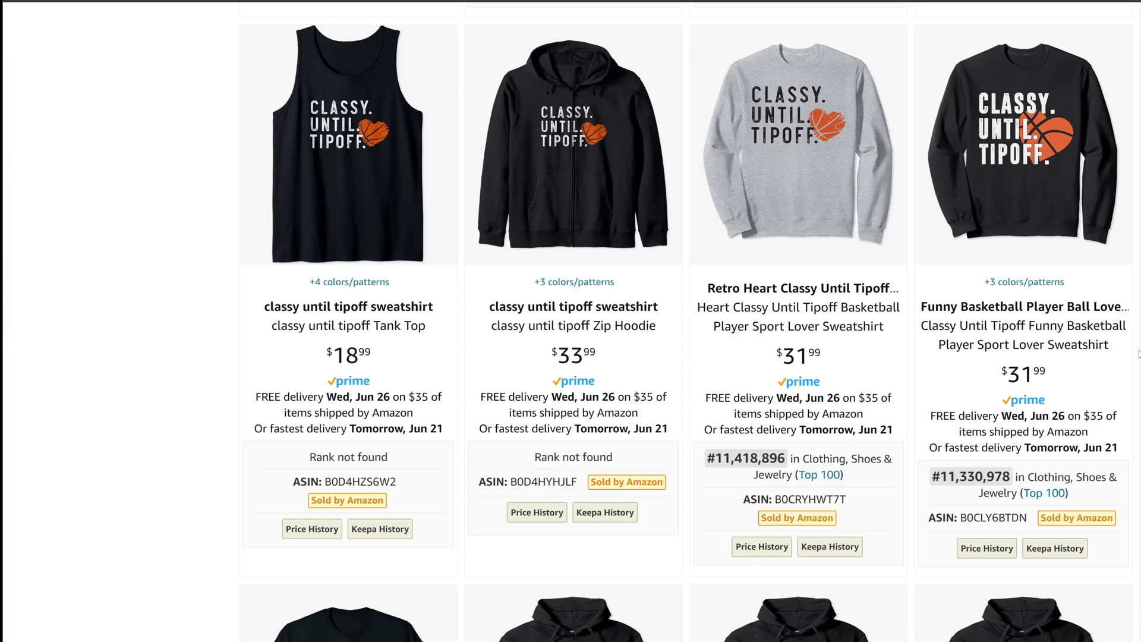
{"action": "scroll", "coordinate": [1138, 354], "scroll_direction": "down", "scroll_amount": 15}
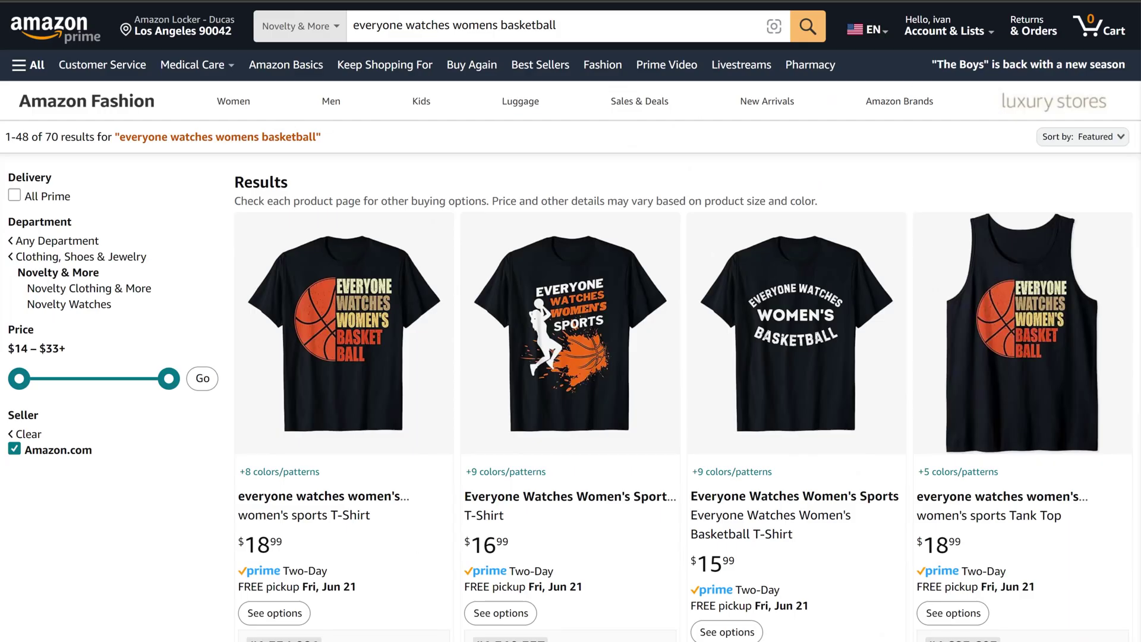
Mark the 70-result count, review the 'everyone watches women's' shirt ranks, then mark Basketball G-Ma's 516 count
{"action": "left_click_drag", "start_coordinate": [46, 137], "coordinate": [97, 137]}
{"action": "scroll", "coordinate": [571, 321], "scroll_direction": "down", "scroll_amount": 3}
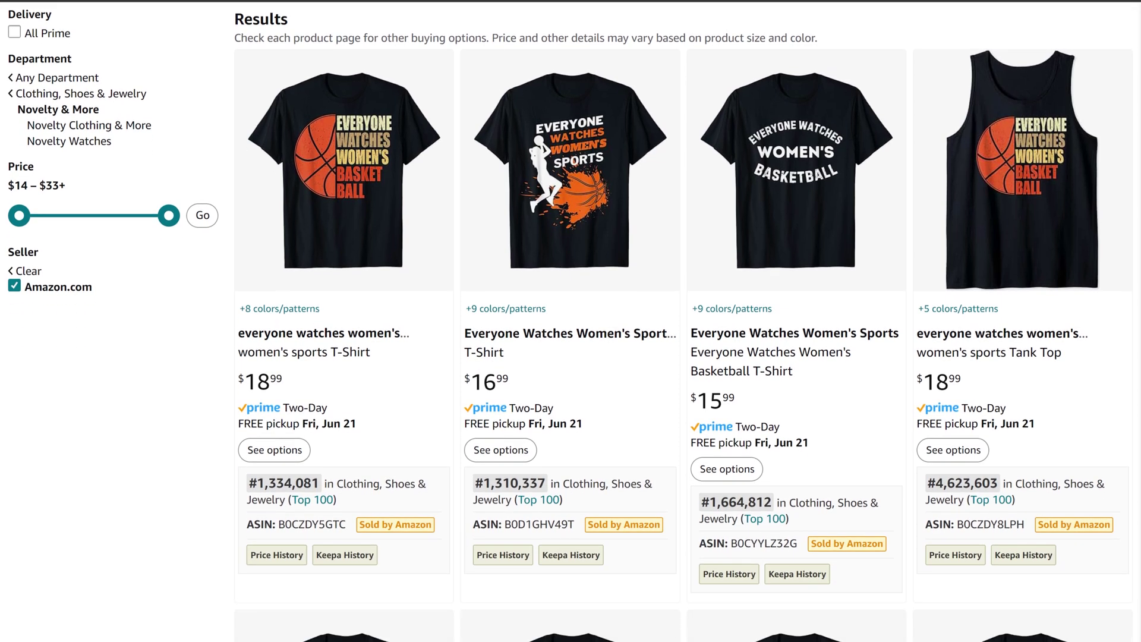
{"action": "scroll", "coordinate": [570, 321], "scroll_direction": "down", "scroll_amount": 10}
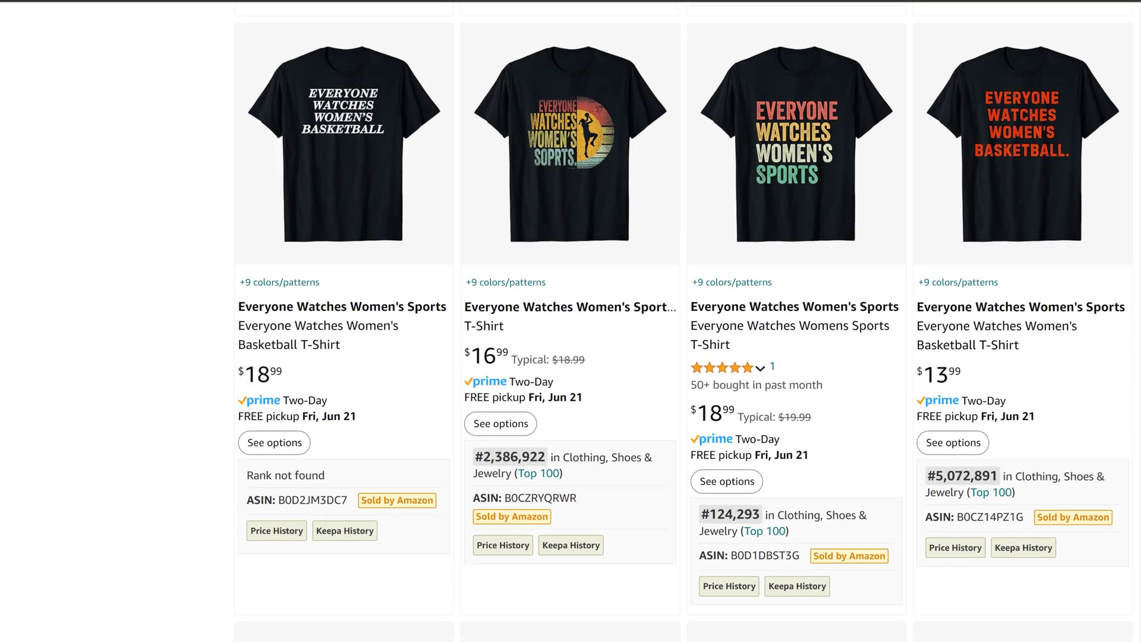
{"action": "scroll", "coordinate": [571, 321], "scroll_direction": "down", "scroll_amount": 10}
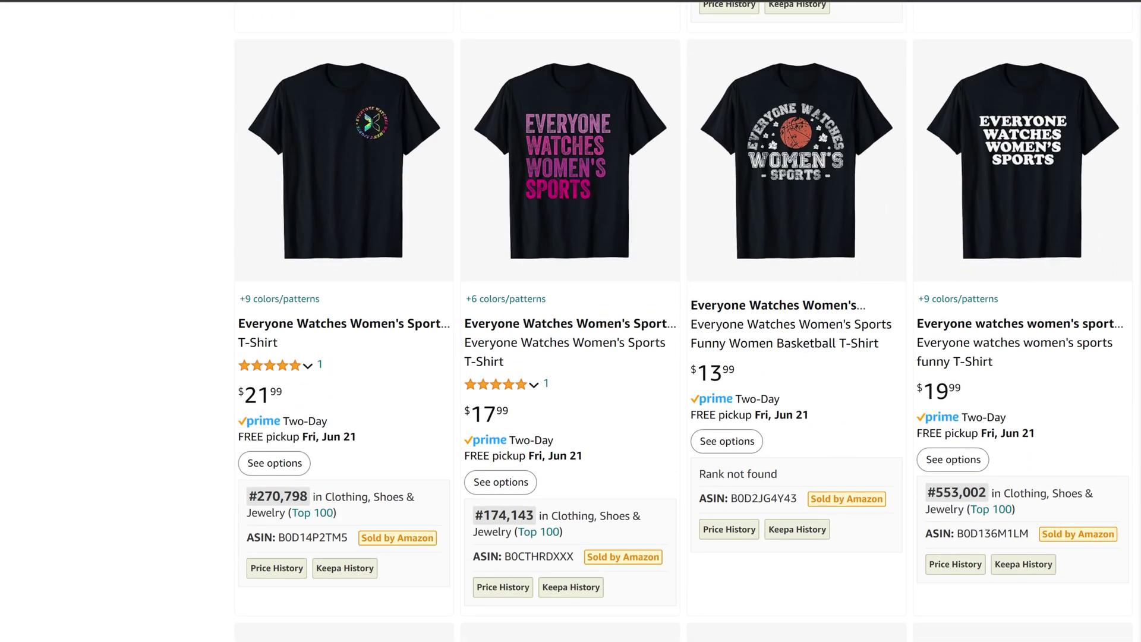
{"action": "scroll", "coordinate": [571, 320], "scroll_direction": "down", "scroll_amount": 10}
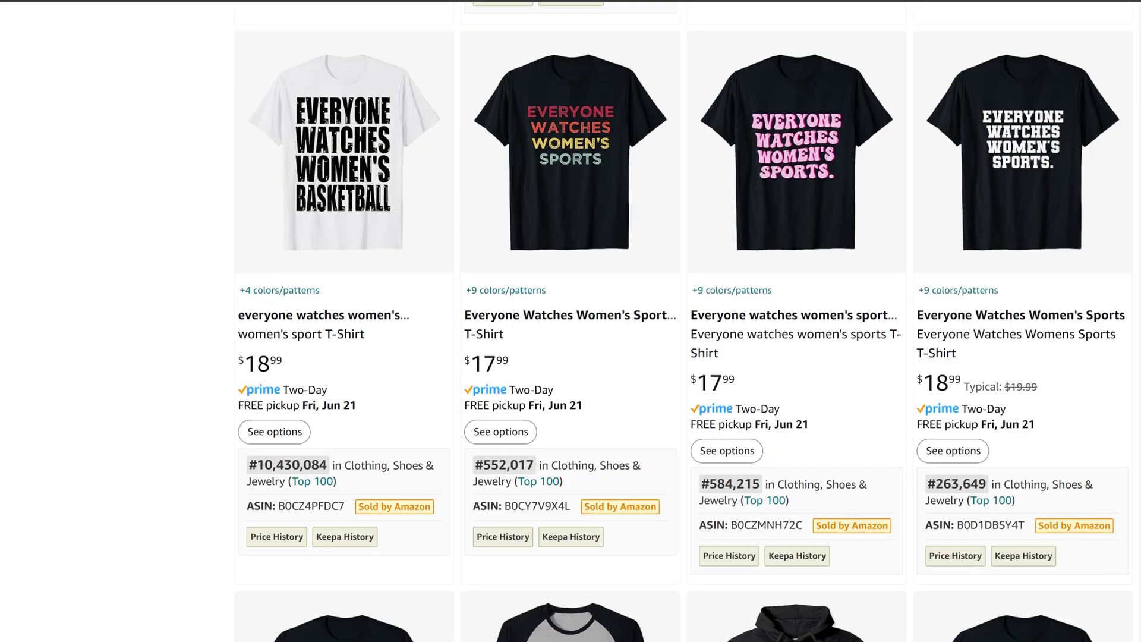
{"action": "scroll", "coordinate": [1129, 400], "scroll_direction": "down", "scroll_amount": 20}
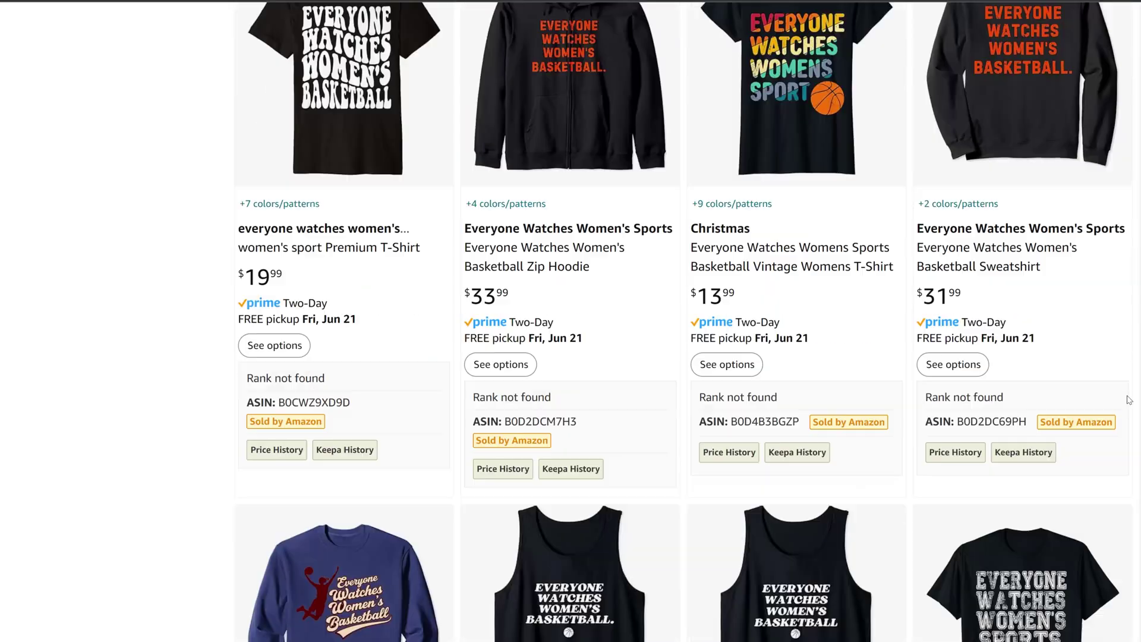
{"action": "scroll", "coordinate": [1129, 400], "scroll_direction": "down", "scroll_amount": 10}
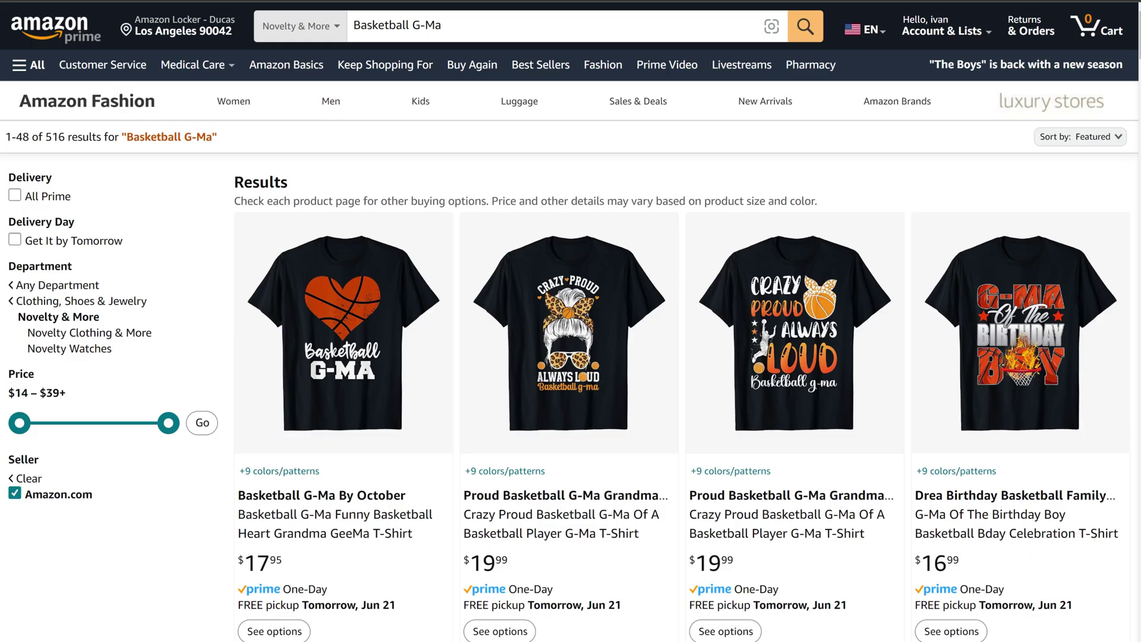
{"action": "left_click_drag", "start_coordinate": [46, 137], "coordinate": [221, 143]}
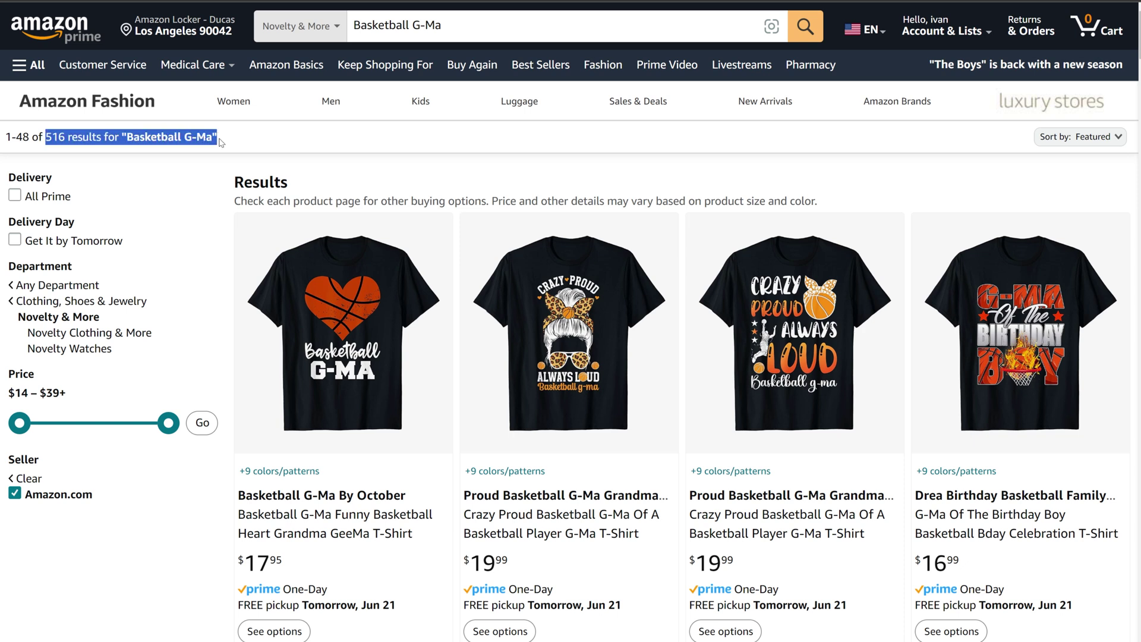
Clear the highlight and scroll through the Basketball G-Ma shirt listings, reading each rank
{"action": "left_click", "coordinate": [221, 142]}
{"action": "scroll", "coordinate": [221, 143], "scroll_direction": "down", "scroll_amount": 3}
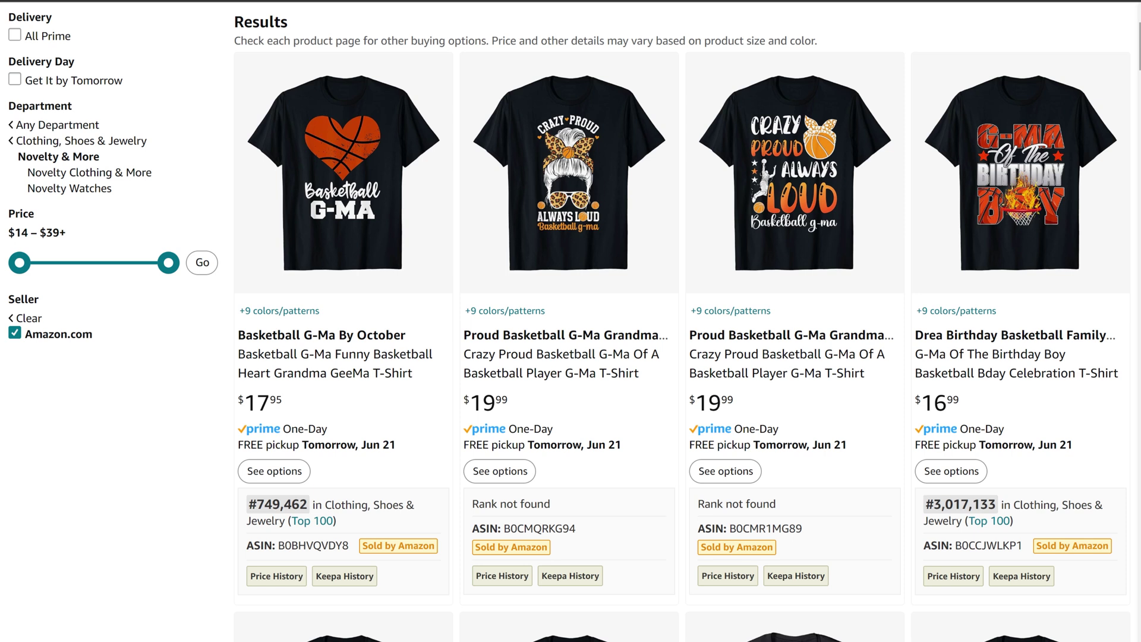
{"action": "scroll", "coordinate": [569, 321], "scroll_direction": "down", "scroll_amount": 10}
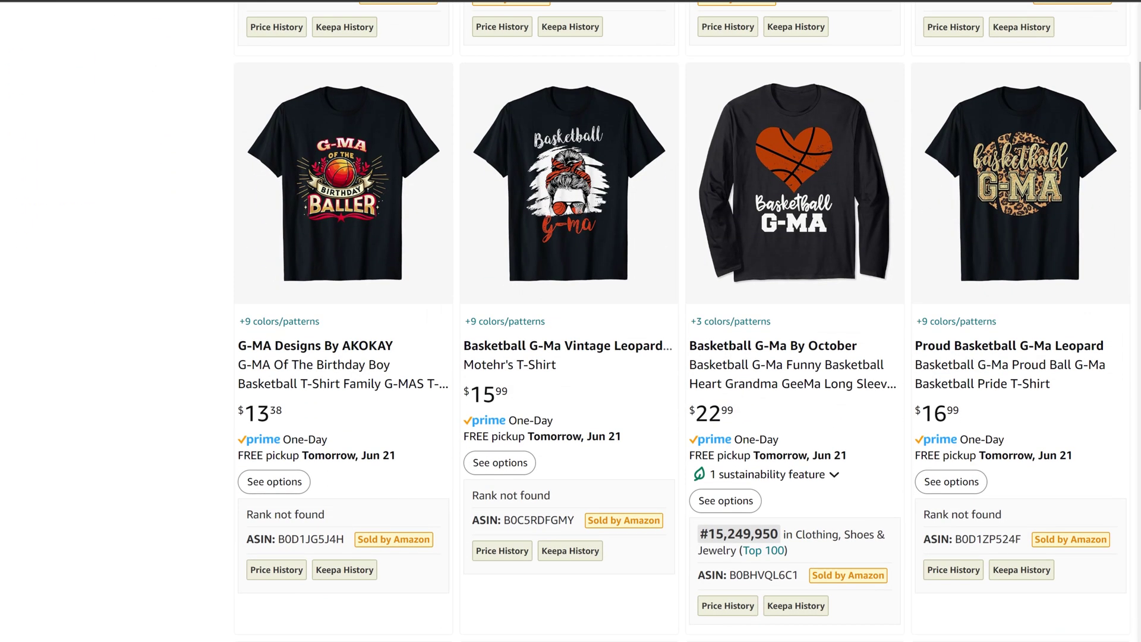
{"action": "scroll", "coordinate": [1136, 132], "scroll_direction": "down", "scroll_amount": 10}
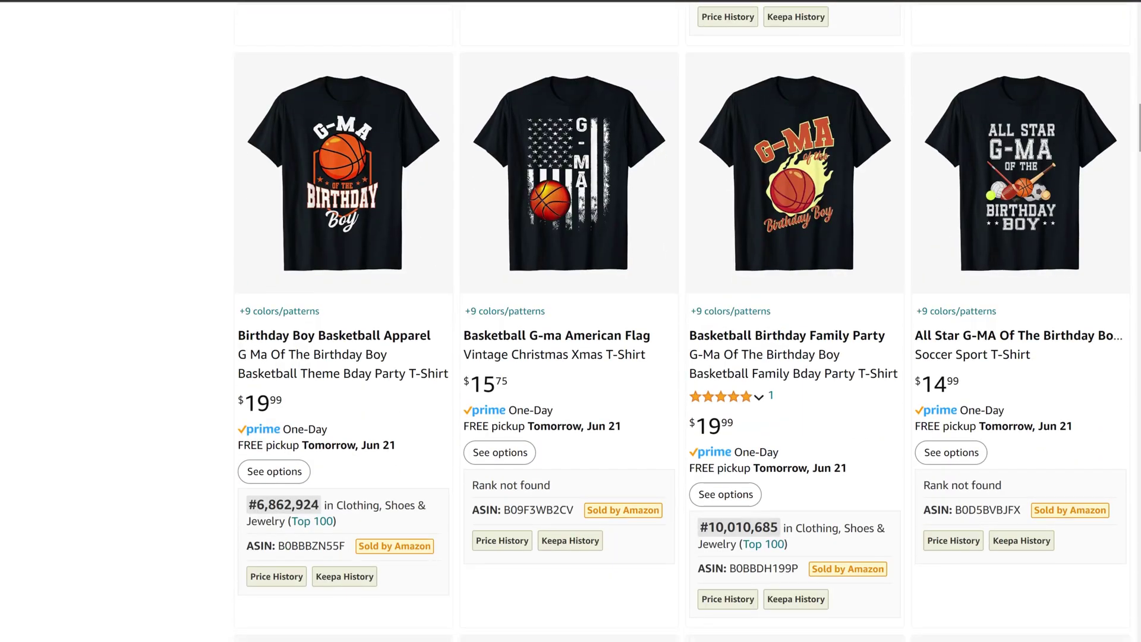
{"action": "scroll", "coordinate": [1137, 155], "scroll_direction": "down", "scroll_amount": 10}
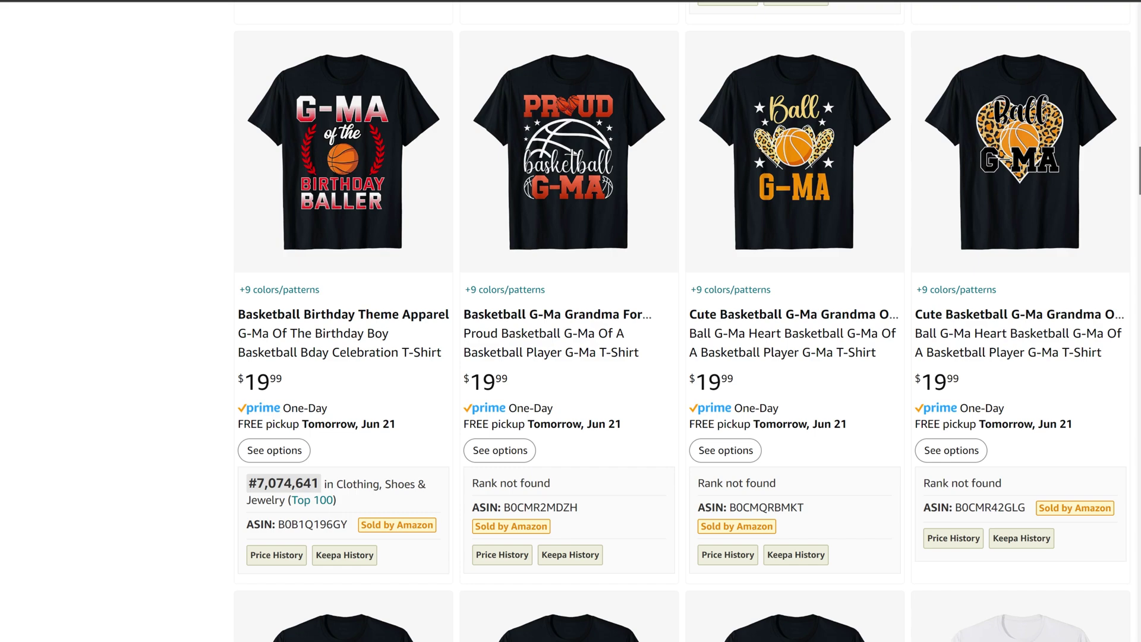
{"action": "scroll", "coordinate": [681, 321], "scroll_direction": "down", "scroll_amount": 10}
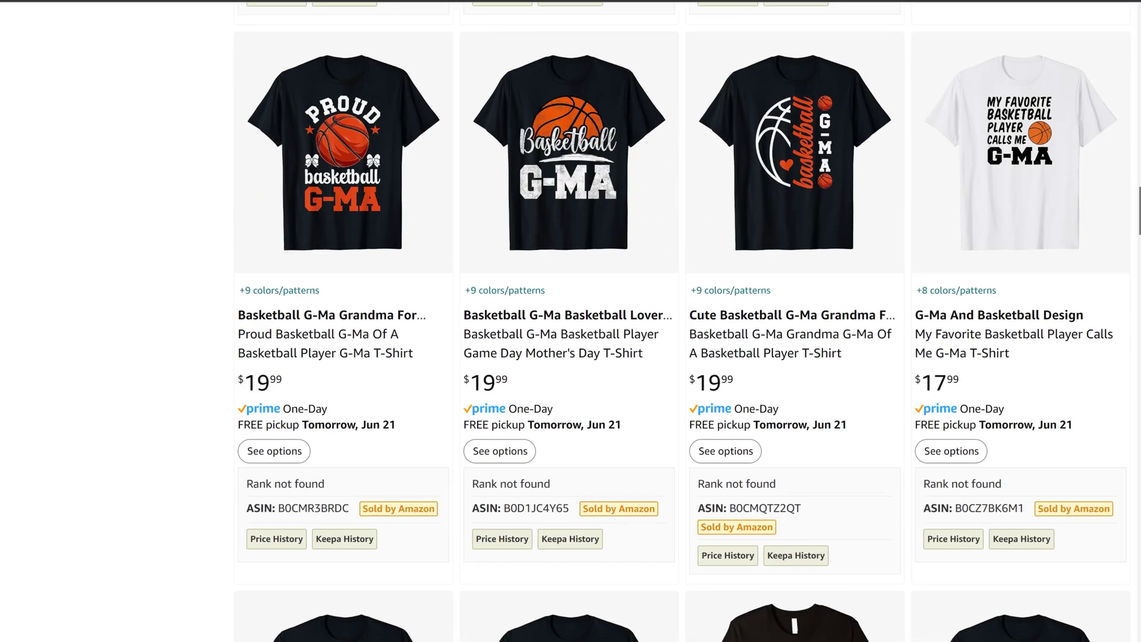
{"action": "scroll", "coordinate": [681, 321], "scroll_direction": "down", "scroll_amount": 18}
{"action": "scroll", "coordinate": [682, 321], "scroll_direction": "down", "scroll_amount": 15}
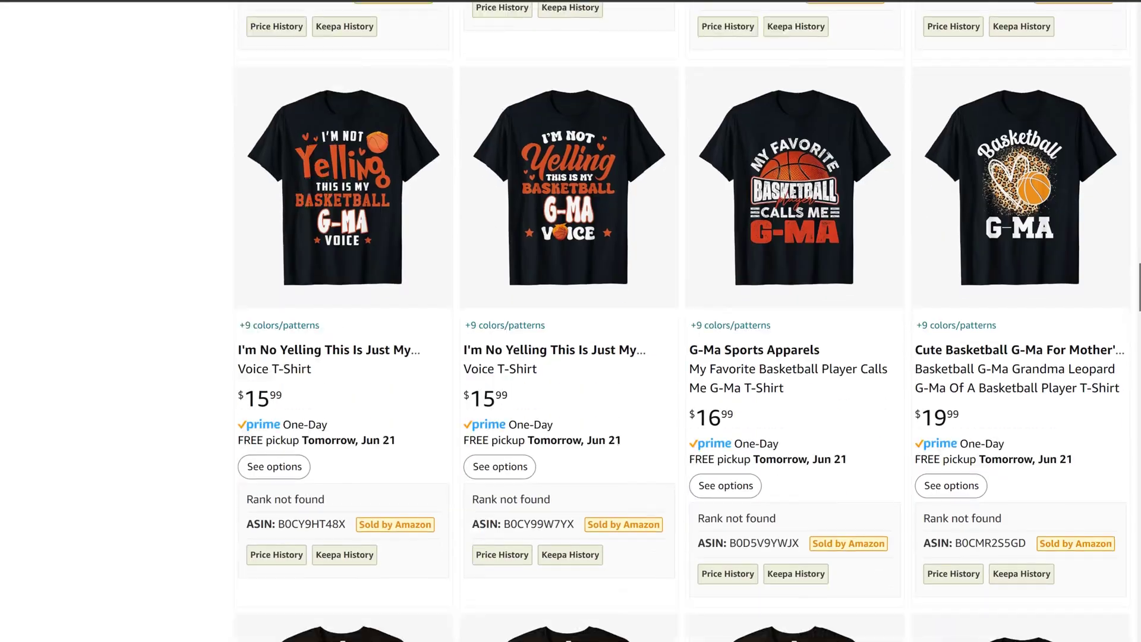
{"action": "scroll", "coordinate": [681, 321], "scroll_direction": "down", "scroll_amount": 10}
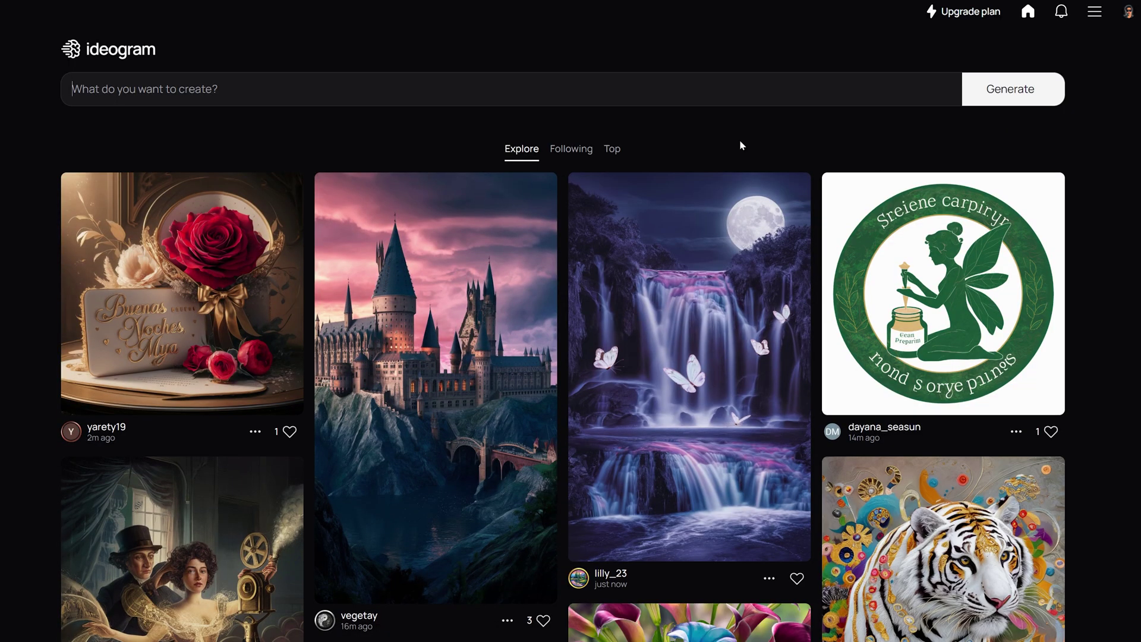
Enter the prompt 'Everyone Watches Womans Basketball' plus 'simple sports womans girly tshirt design'
{"action": "left_click", "coordinate": [741, 89]}
{"action": "type", "text": "\"Everyone Watches Womans Basketball\""}
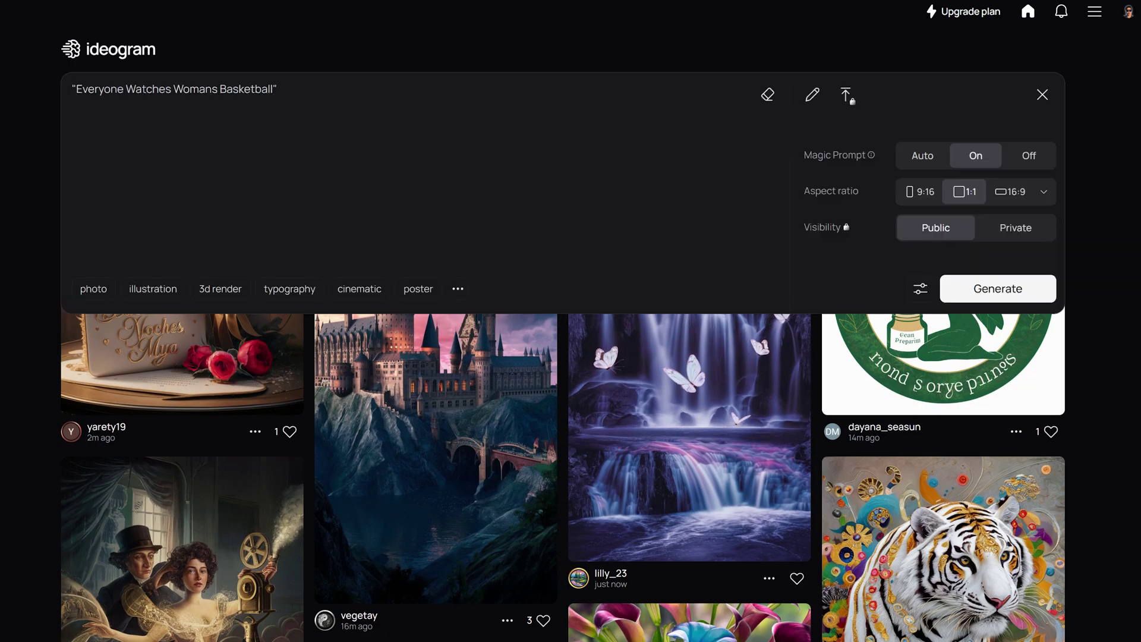
{"action": "type", "text": "simple sports womans girly"}
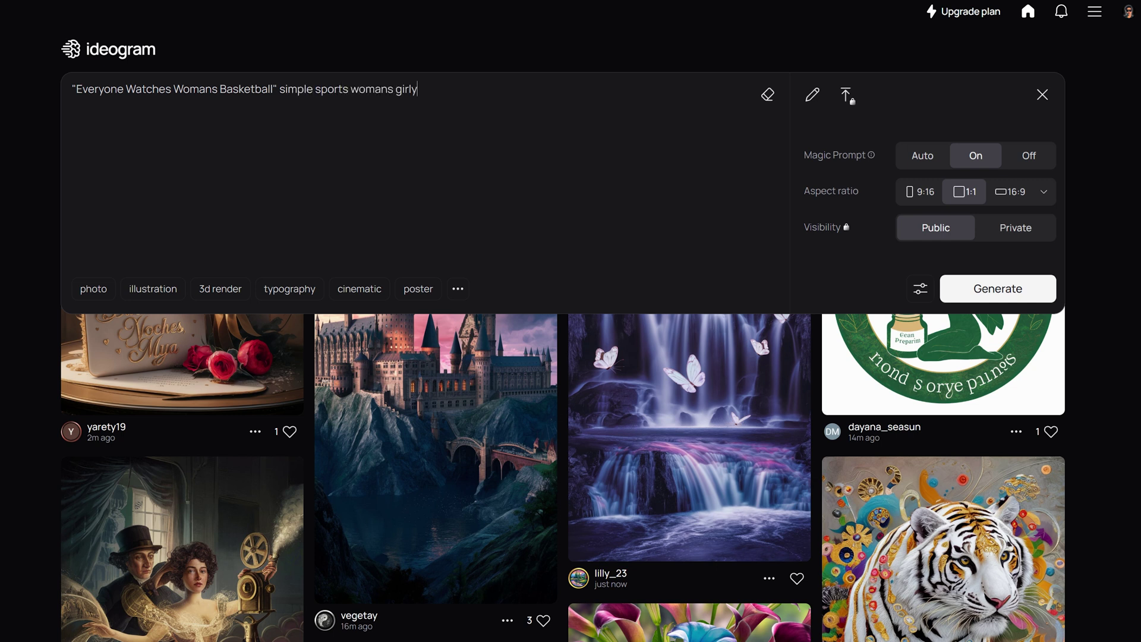
{"action": "type", "text": " tshirt design"}
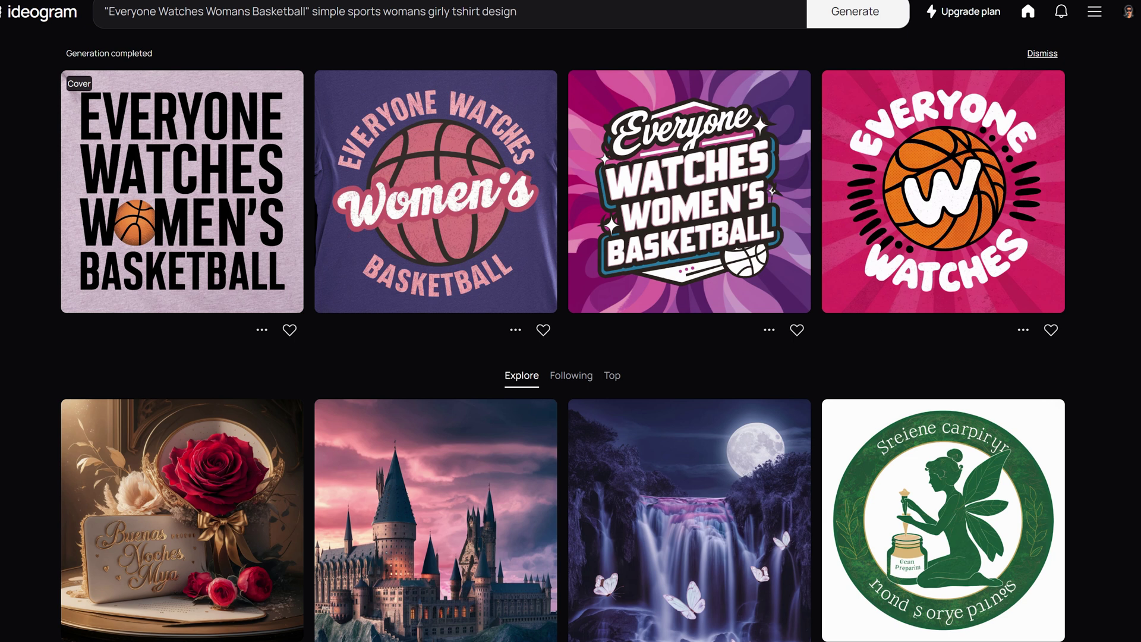
Remix the second, purple generated design and generate fresh variations from it
{"action": "left_click", "coordinate": [469, 203]}
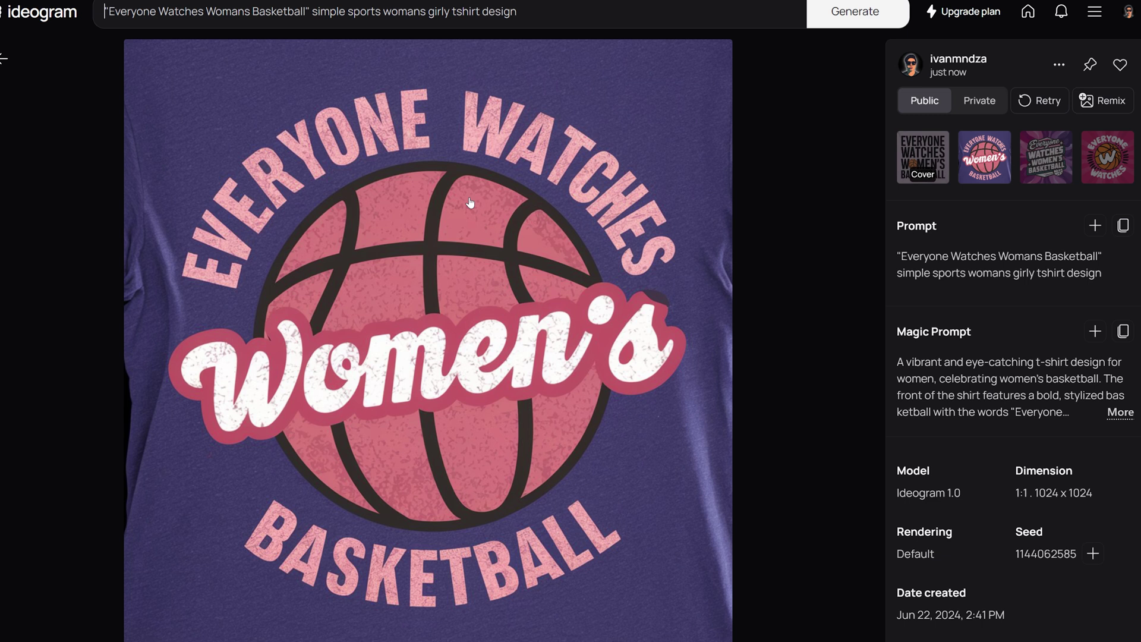
{"action": "left_click", "coordinate": [1130, 109]}
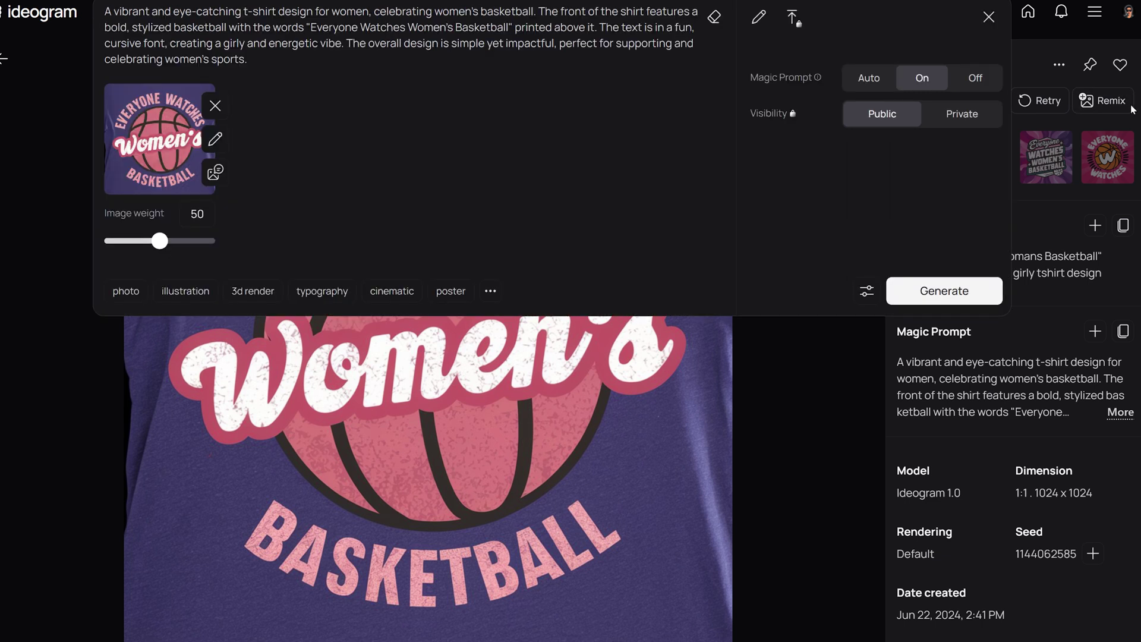
{"action": "left_click", "coordinate": [944, 291]}
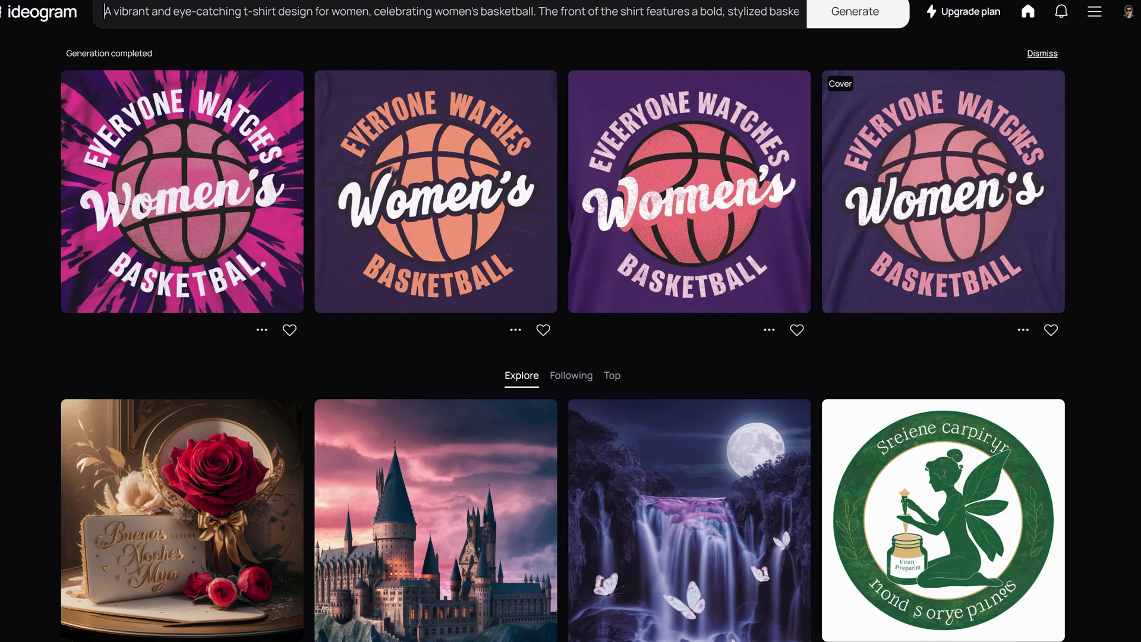